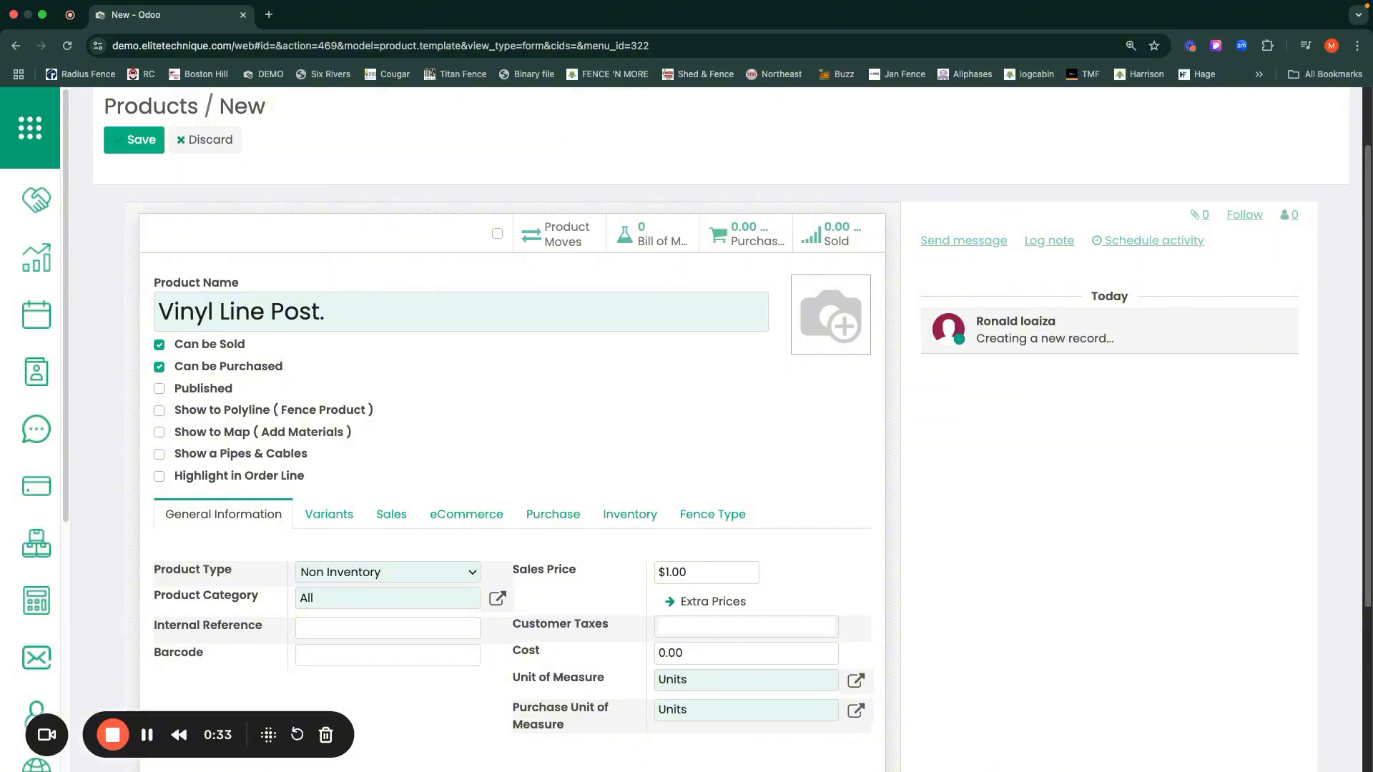
Add a Length attribute to the variants of the Vinyl Line Post product
left_click(332, 519)
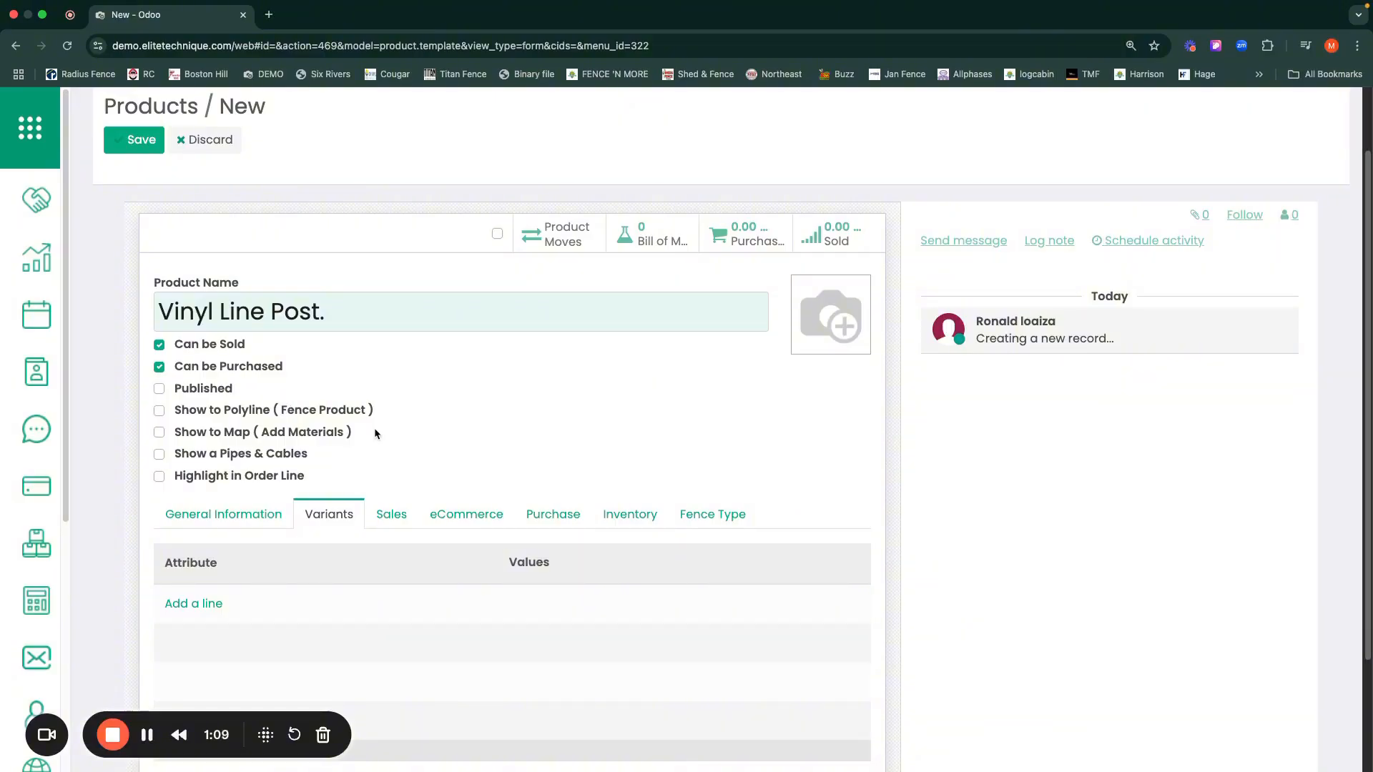
left_click(196, 606)
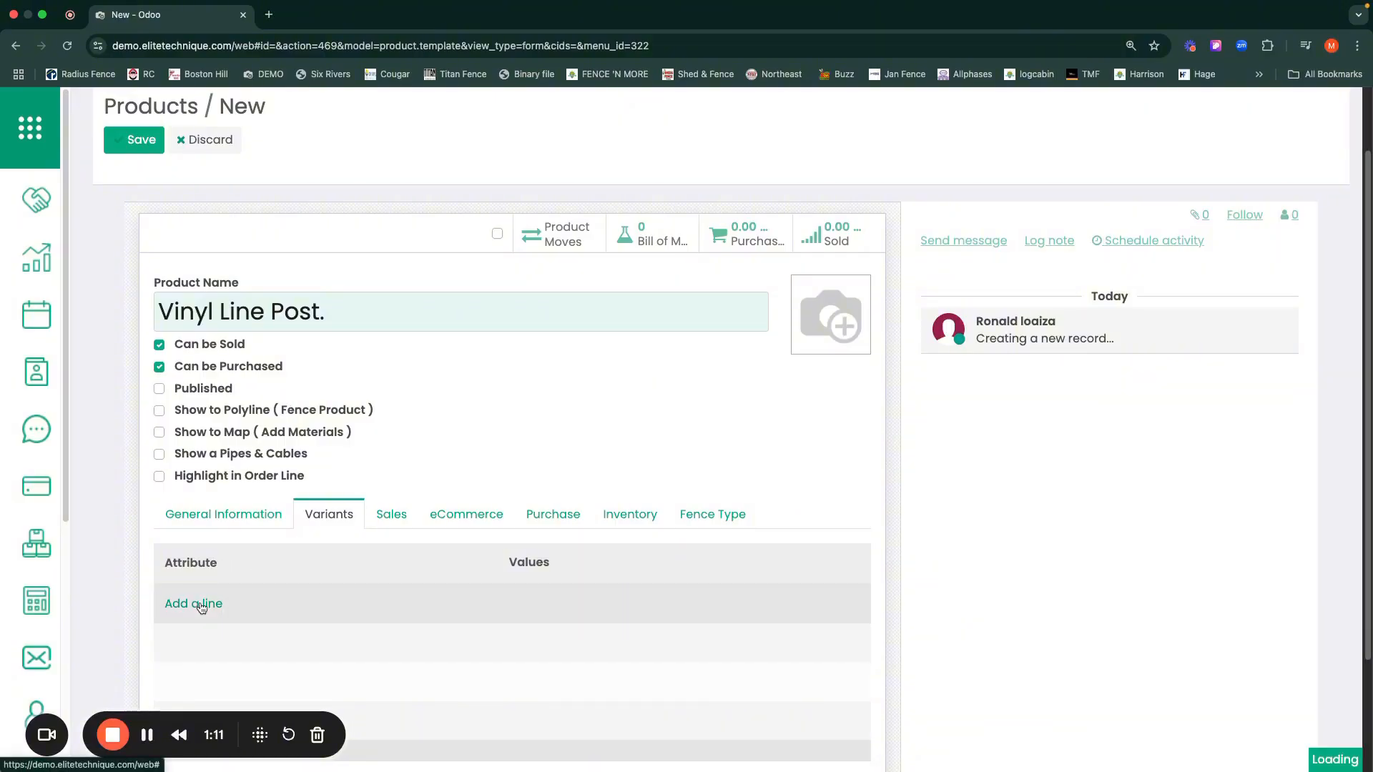
scroll(293, 622, "down", 1)
scroll(297, 620, "down", 2)
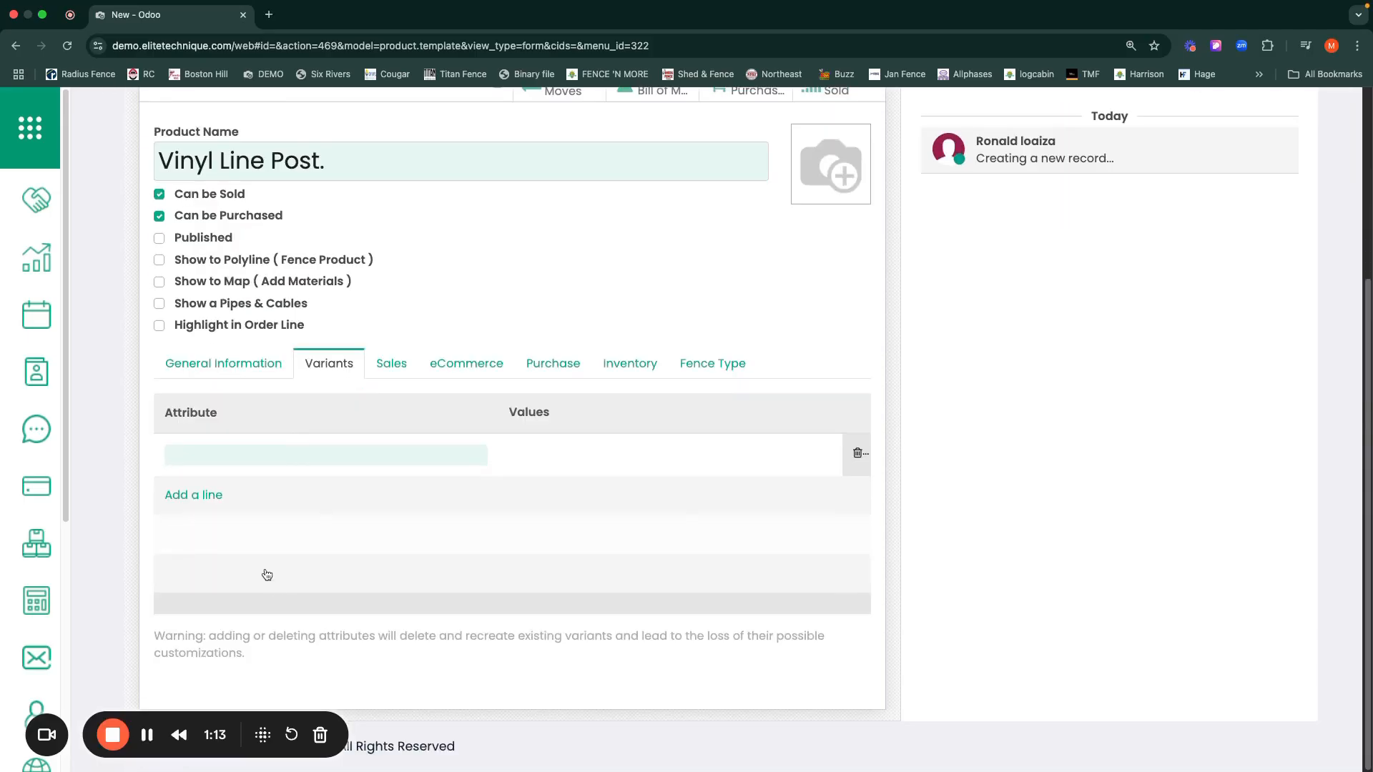
type("length")
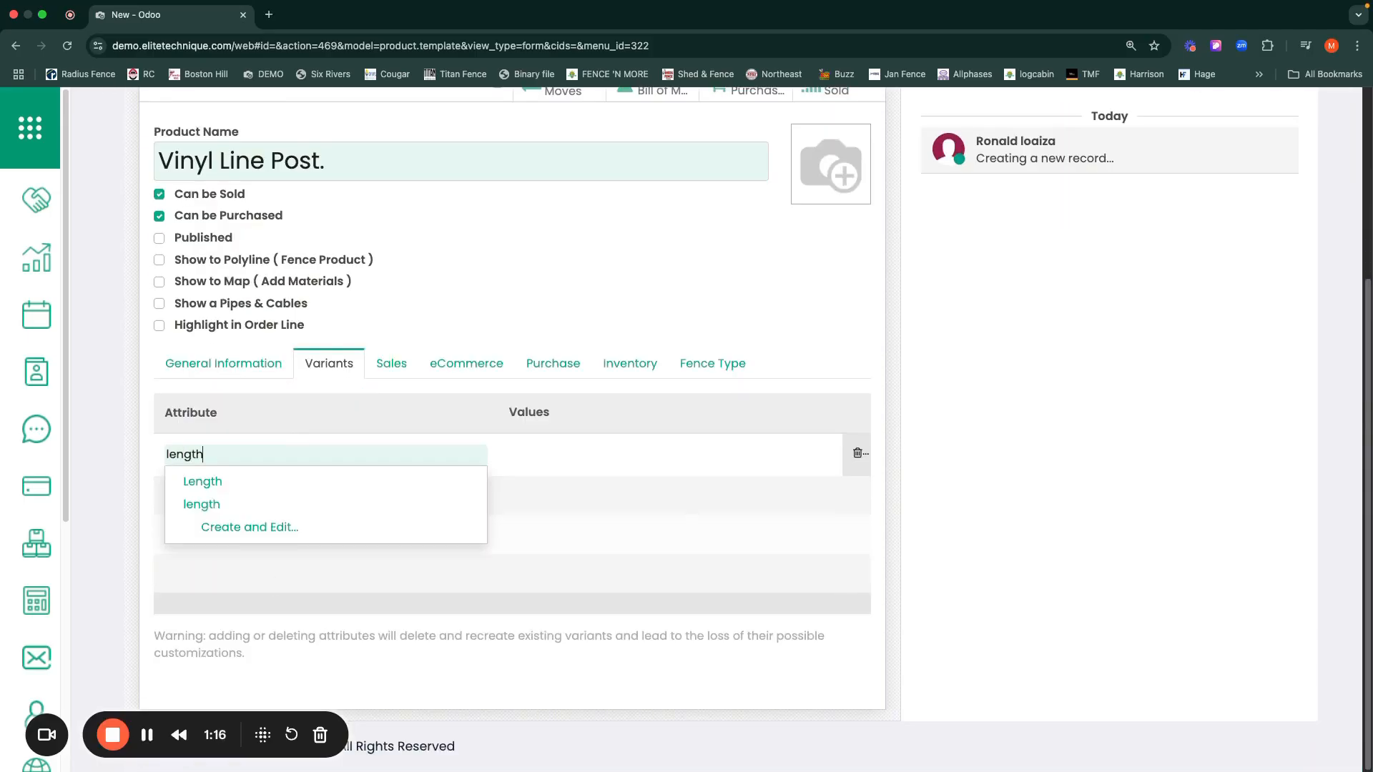
left_click(206, 482)
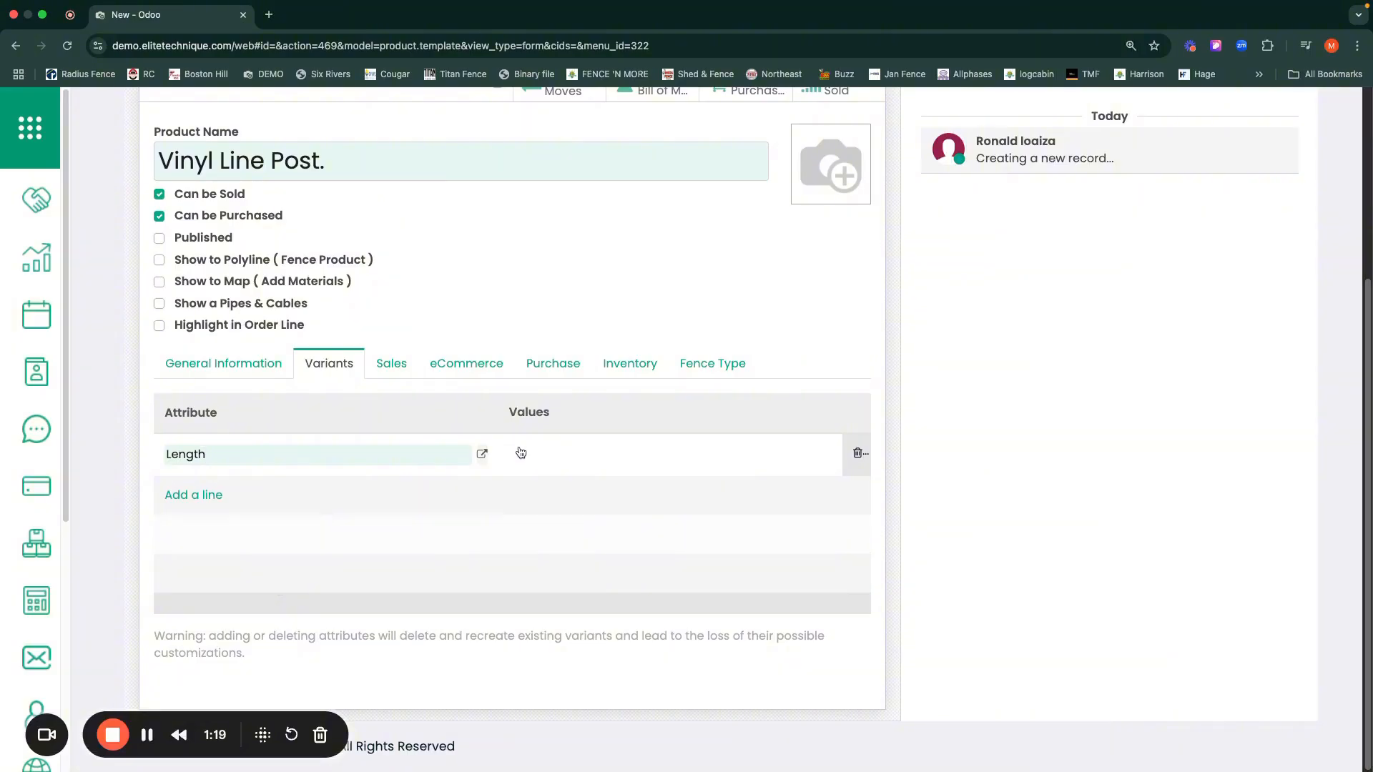
Give the Length attribute the values 7, 9 and 12
left_click(521, 454)
type("7")
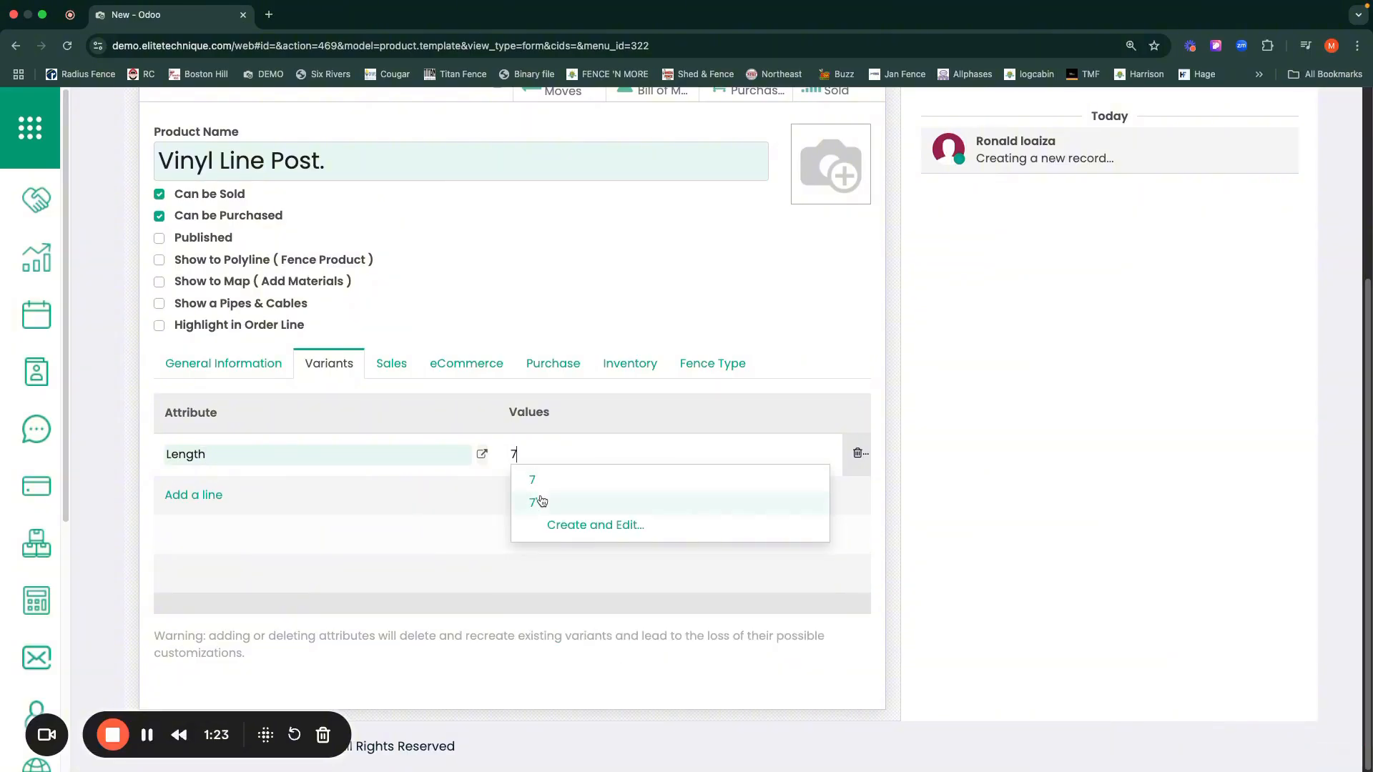
left_click(541, 501)
key("Return")
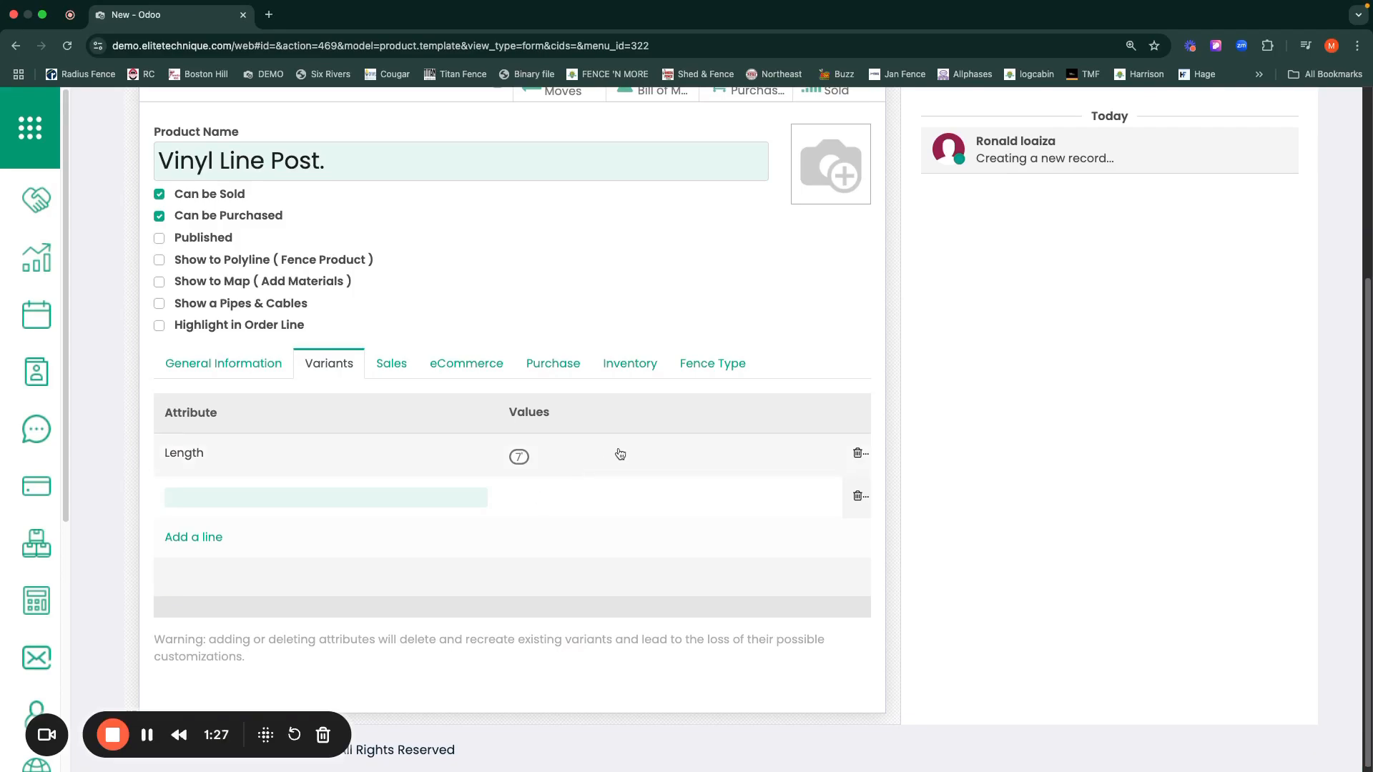
left_click(562, 466)
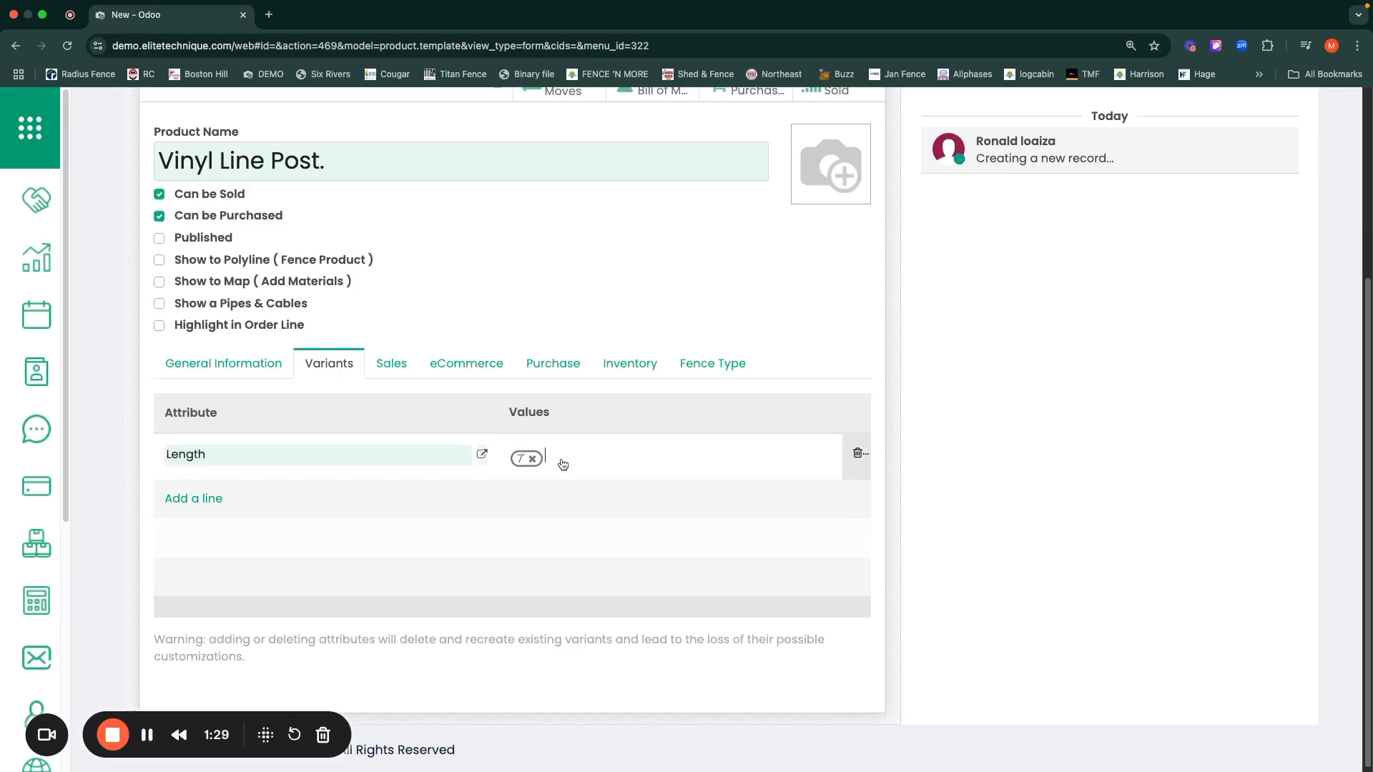
type("9")
key("Return")
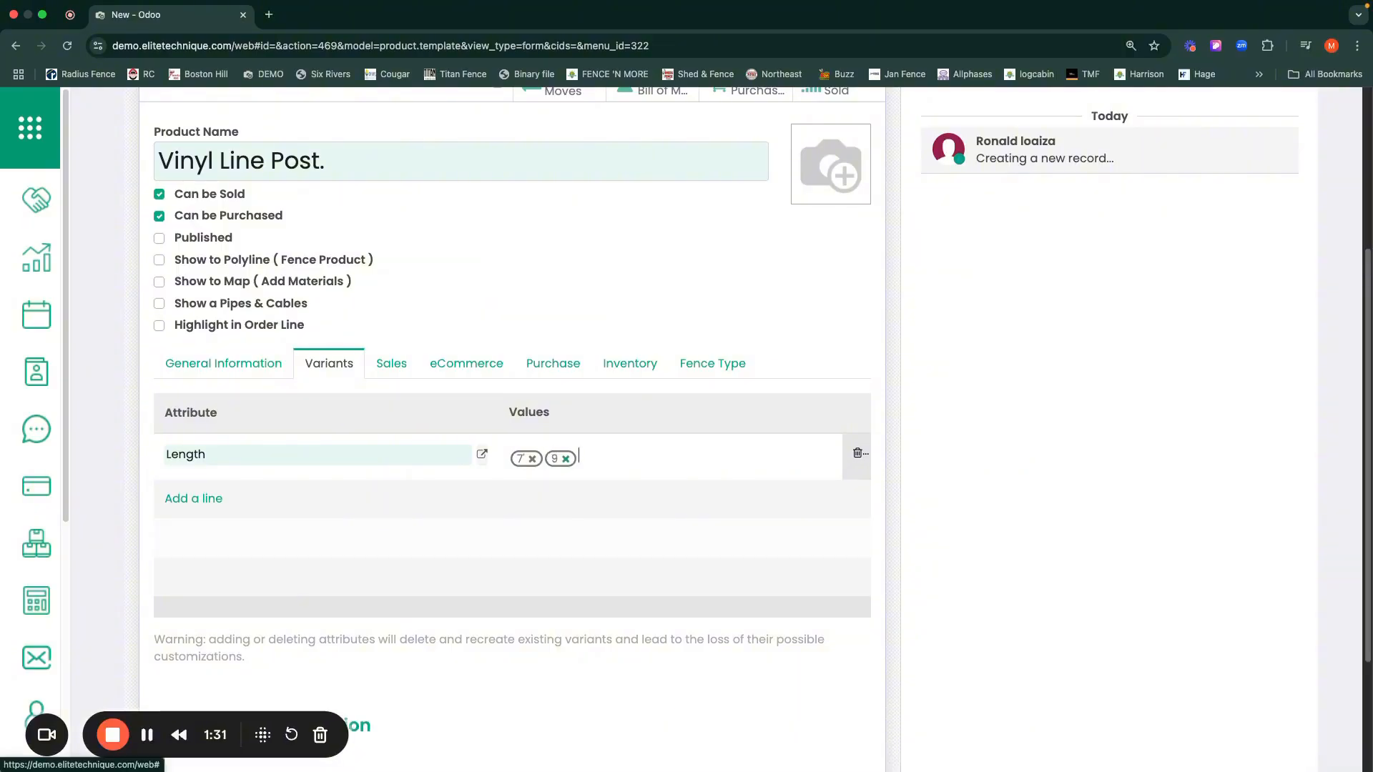
type("12")
key("Return")
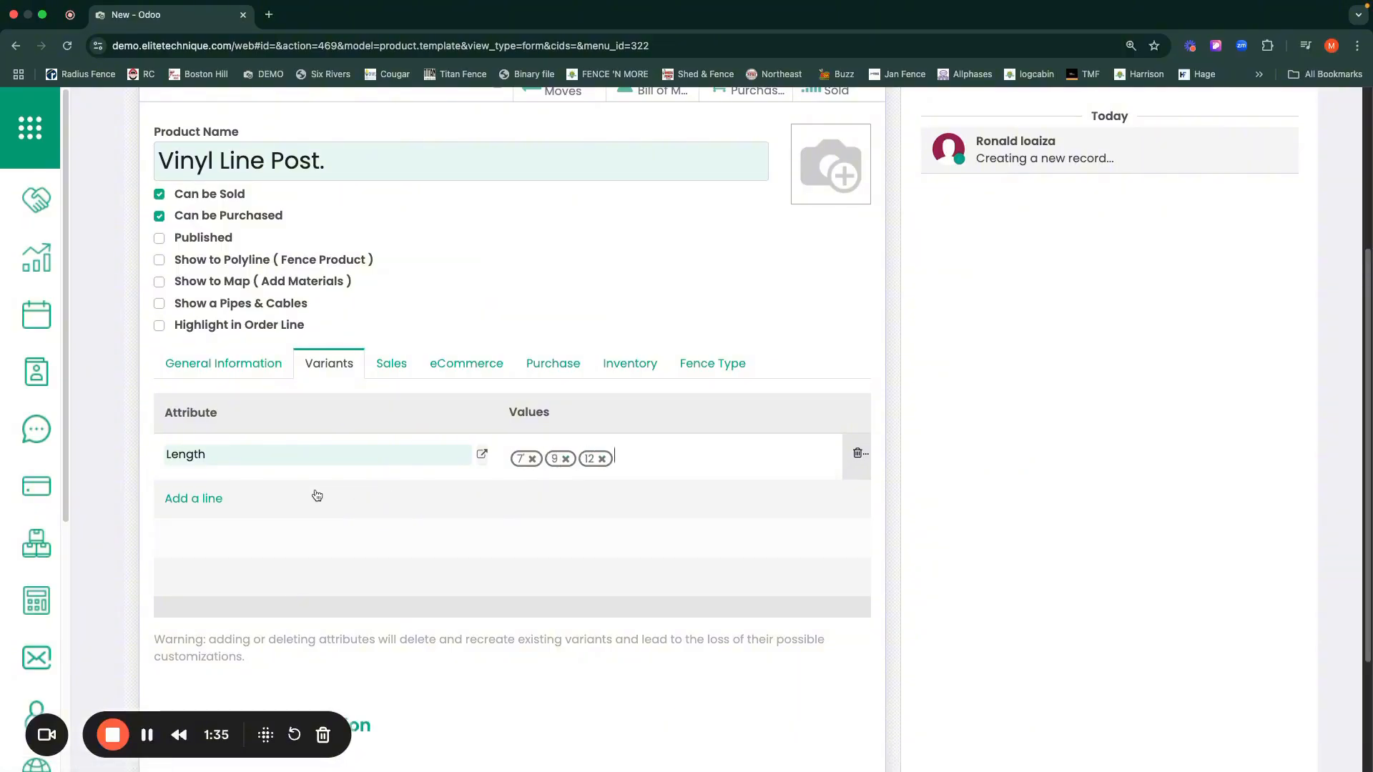
Add a Color attribute to the product's variants with the values blue and red
left_click(194, 500)
type("c")
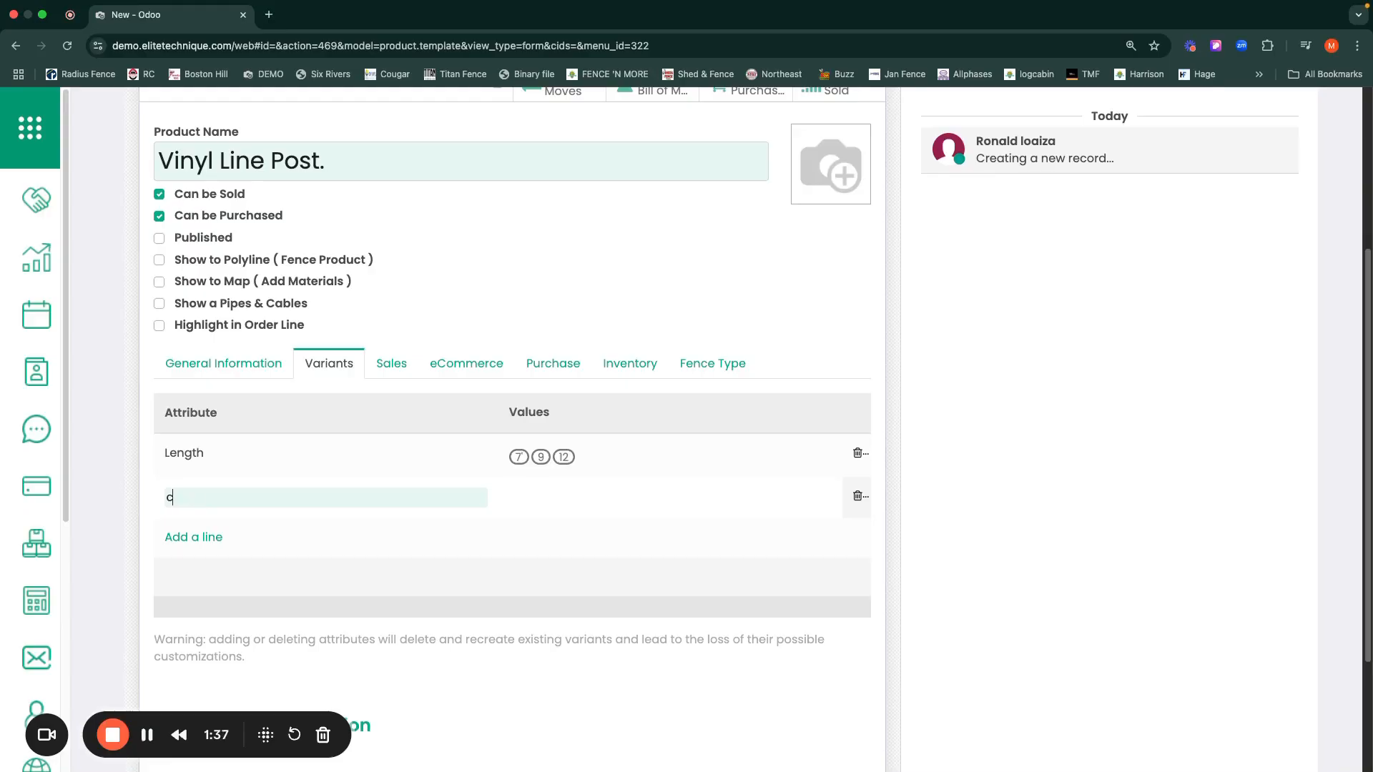
type("olor")
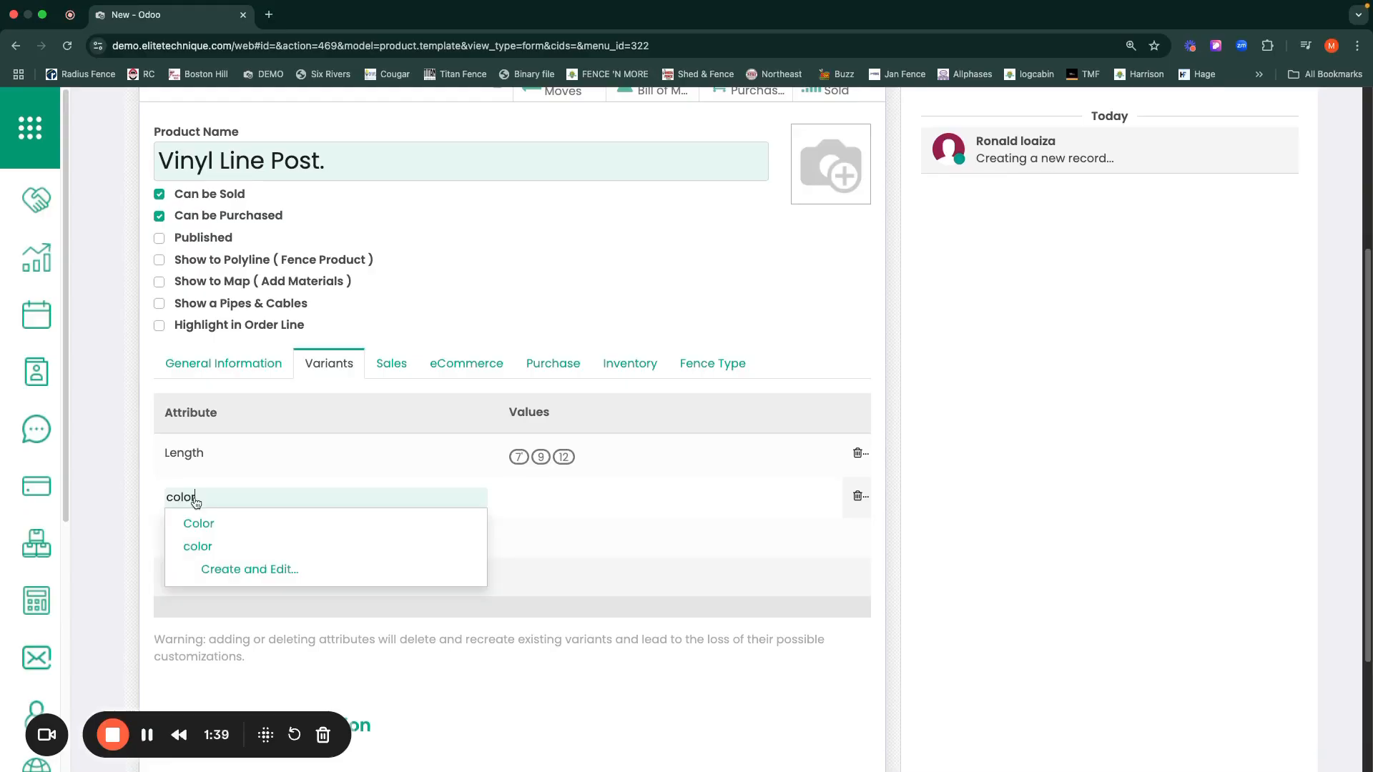
left_click(194, 525)
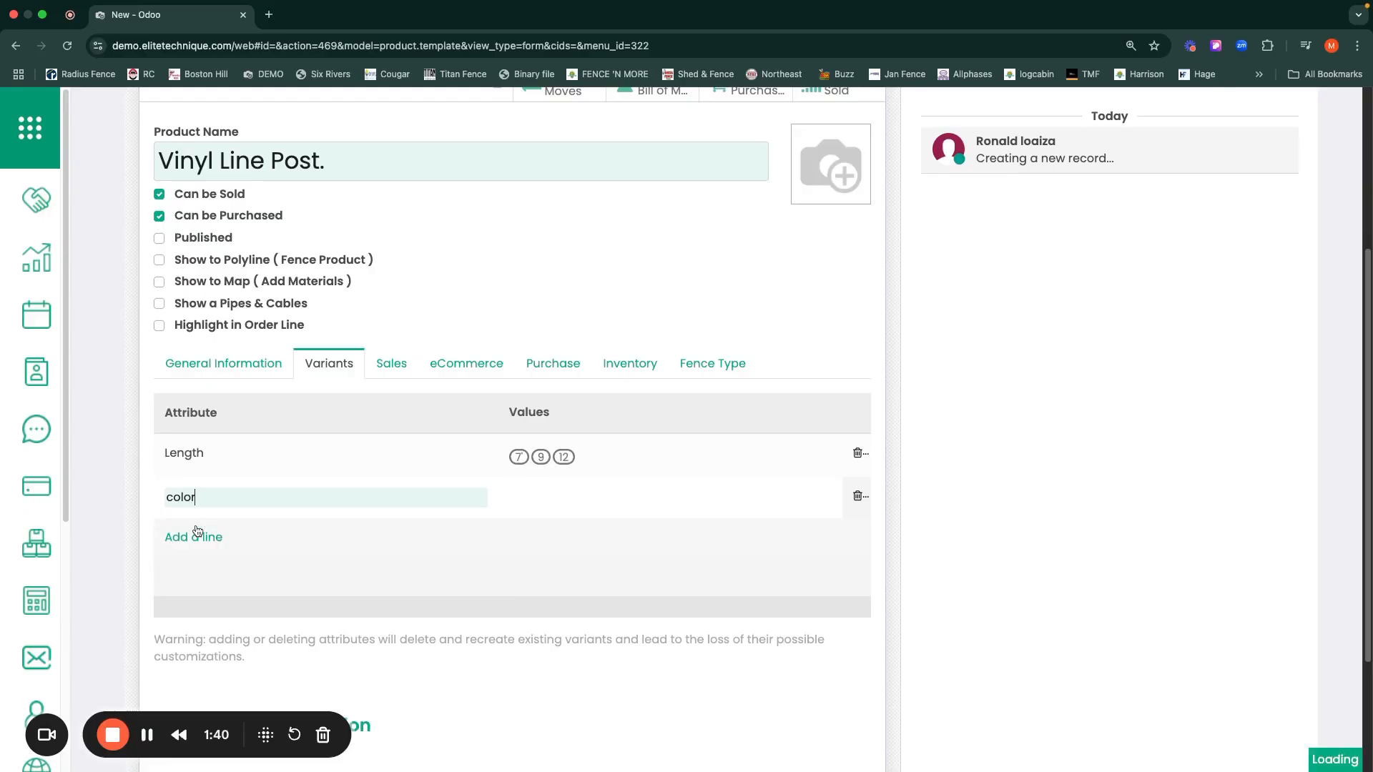
left_click(525, 501)
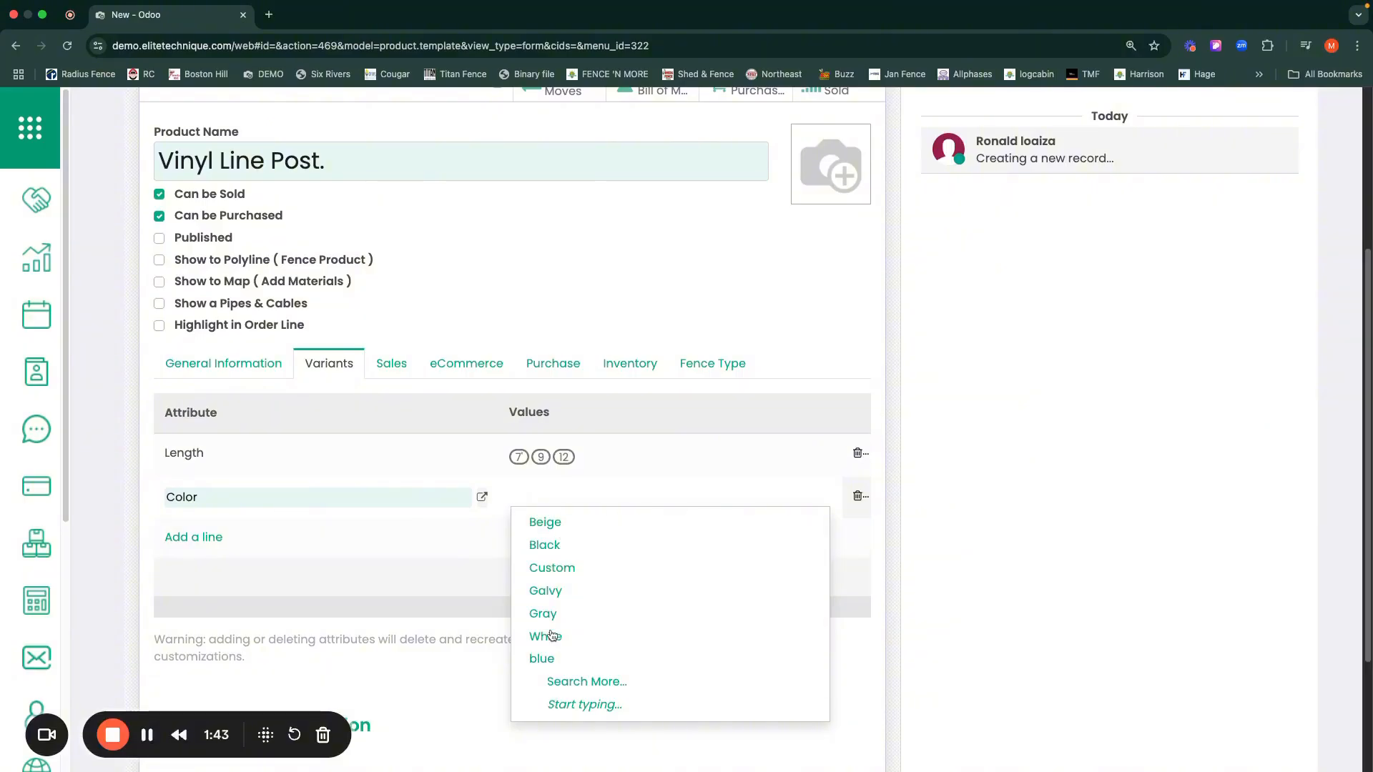
left_click(543, 660)
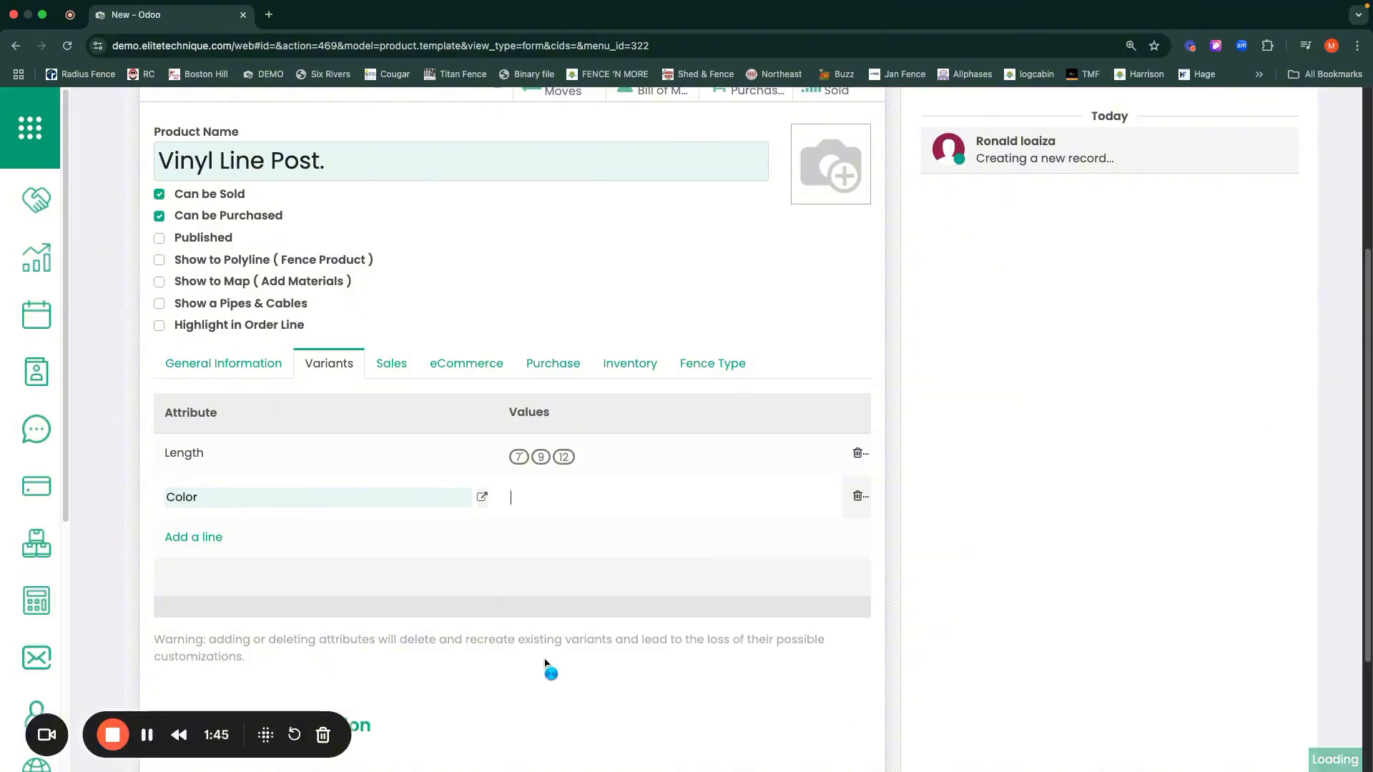
left_click(600, 515)
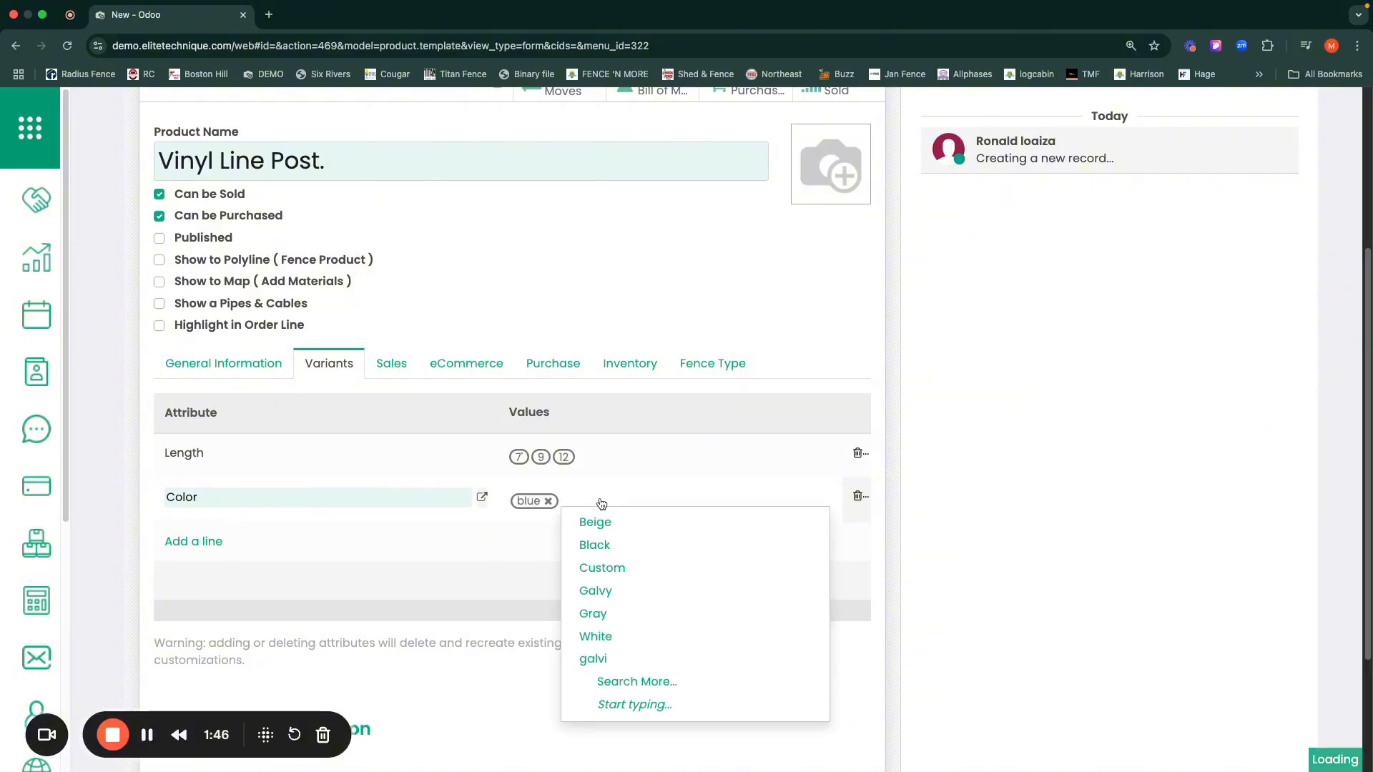
left_click(604, 705)
type("red")
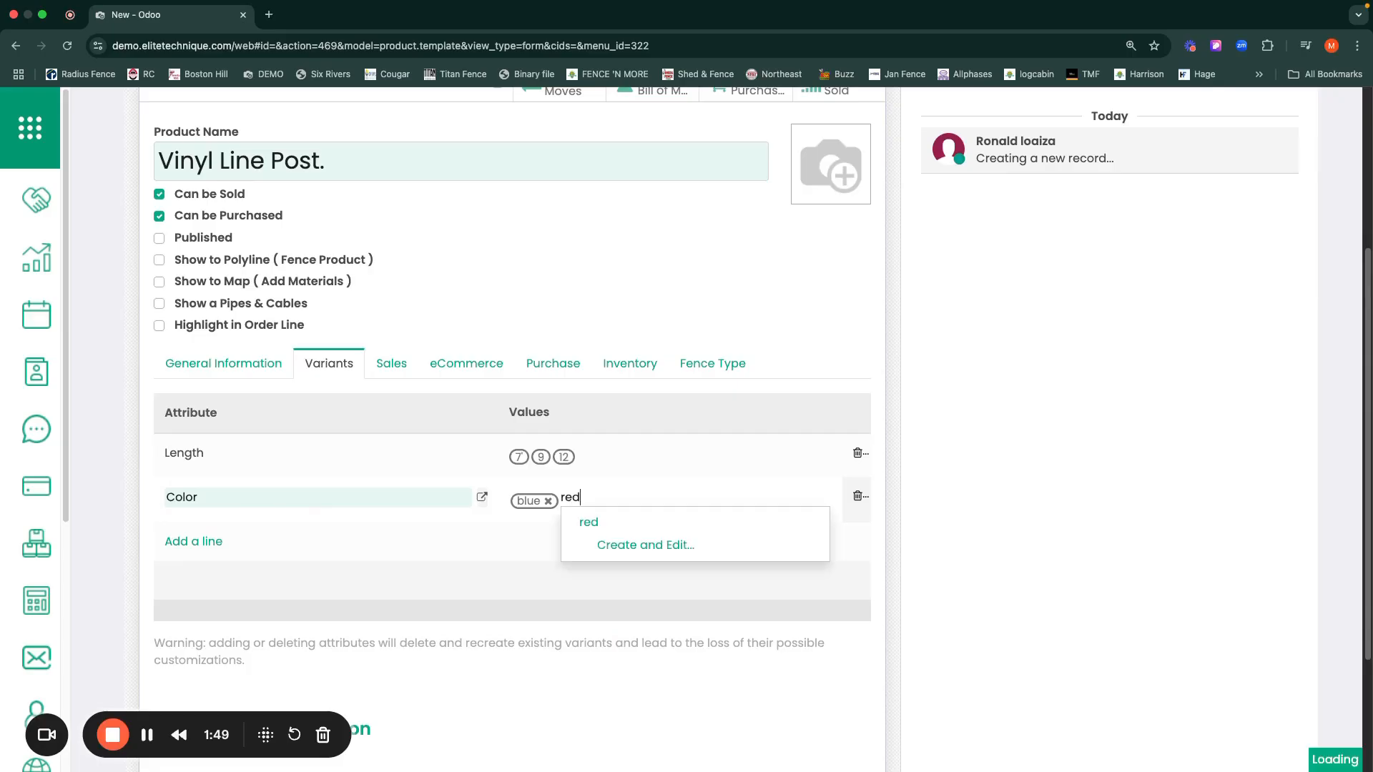
key("Return")
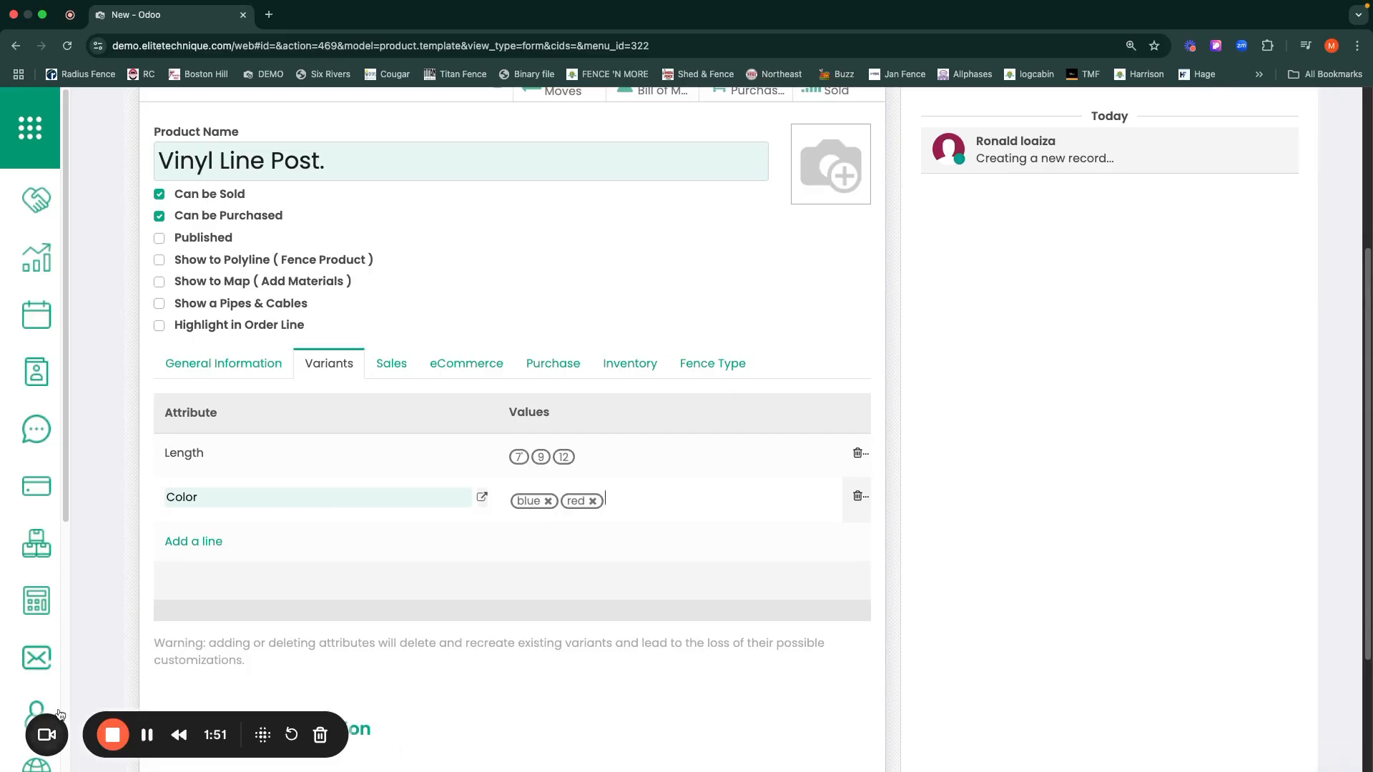
Add a Design attribute to the product's variants with the values Dog Ear Space Picket, Privacy and Lattic Top
left_click(187, 540)
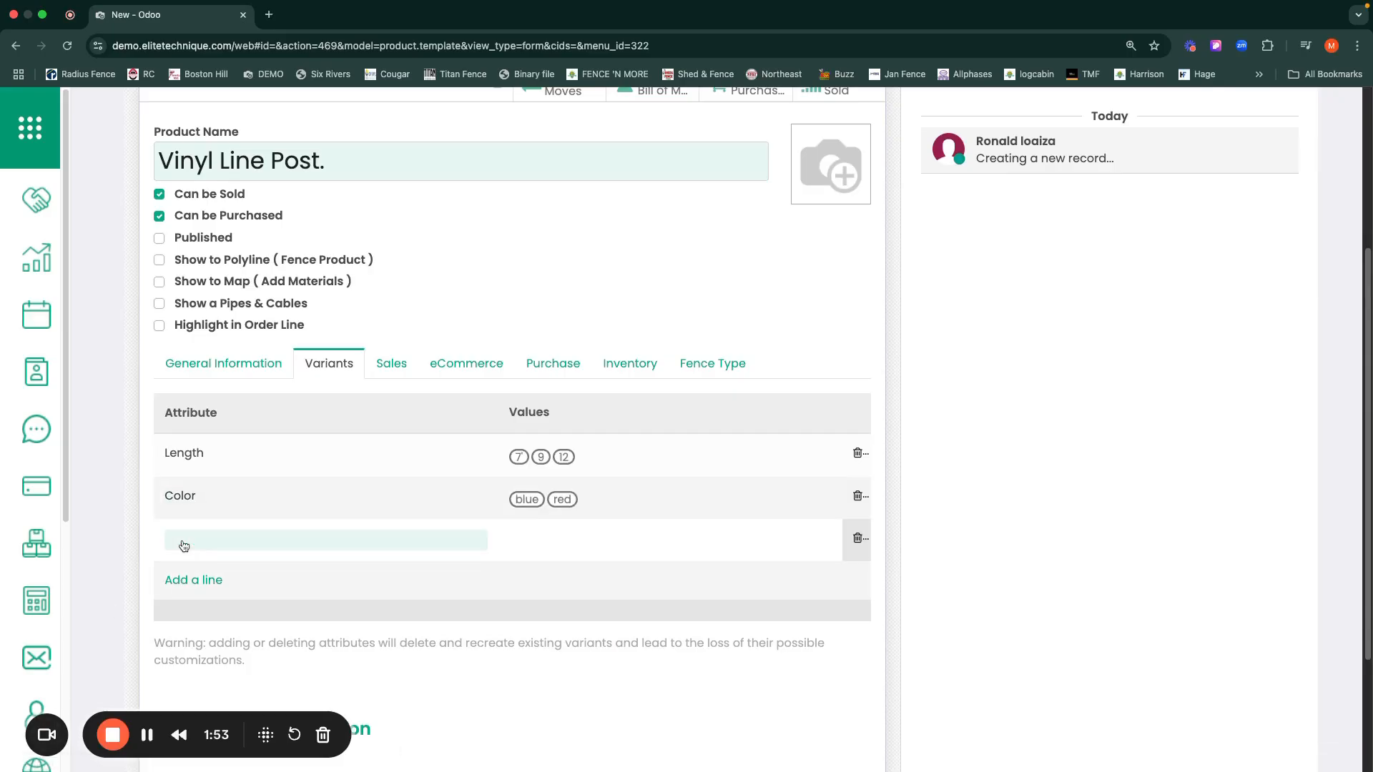
type("design")
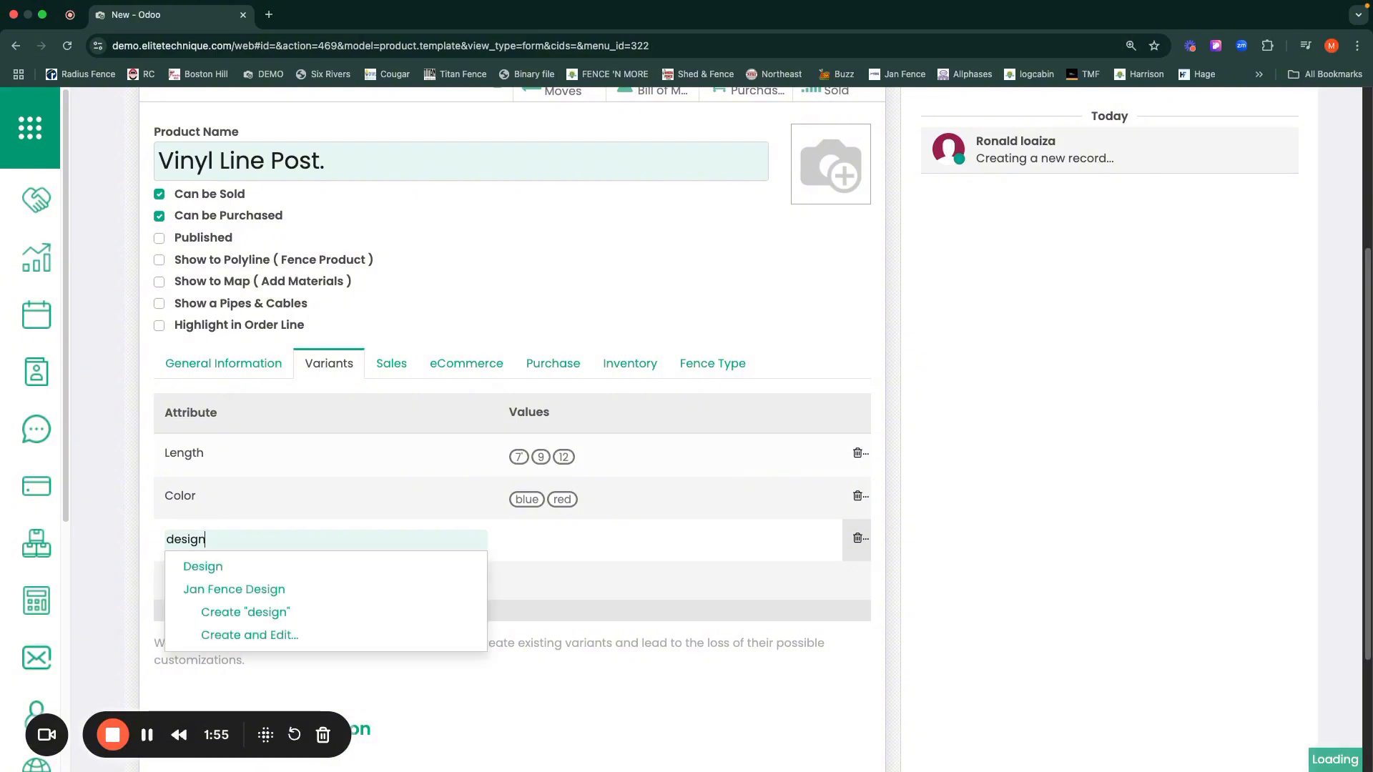
left_click(192, 567)
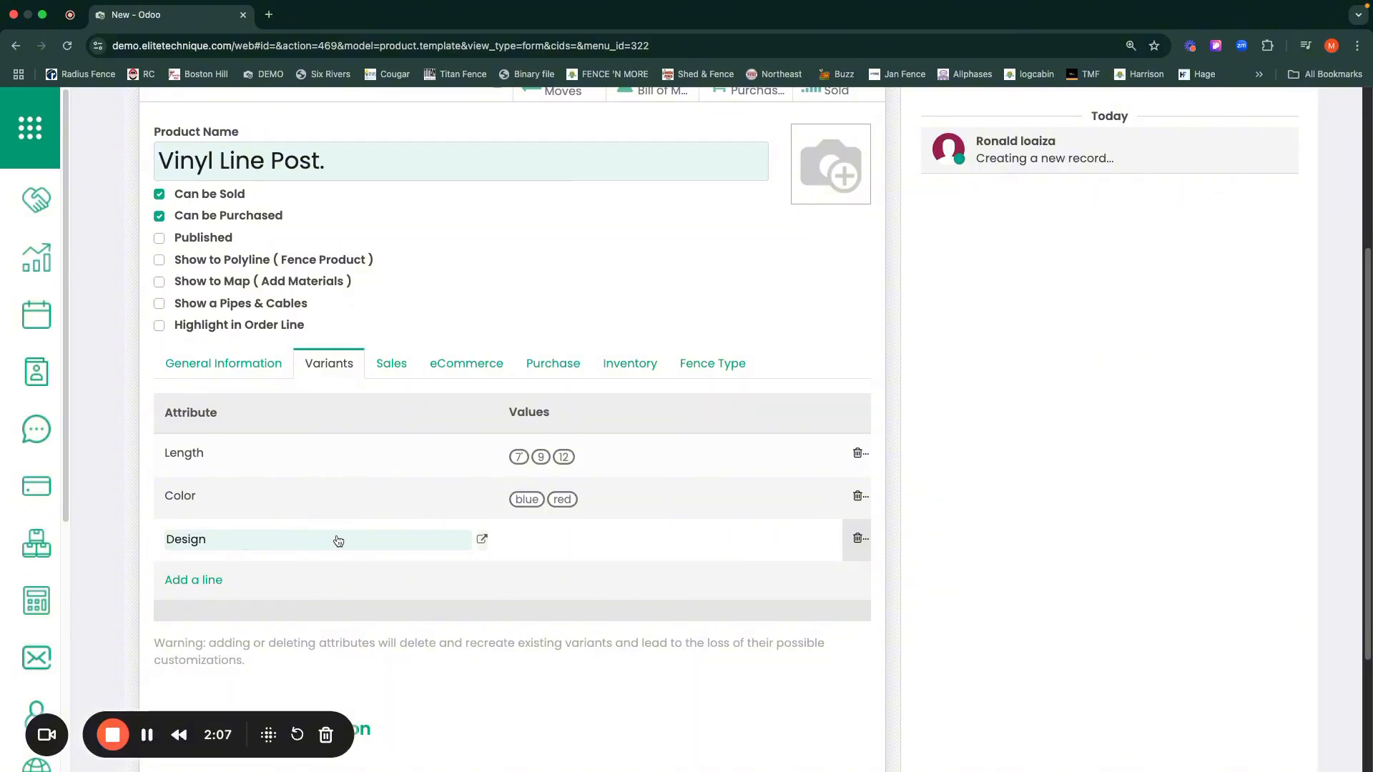
key("Return")
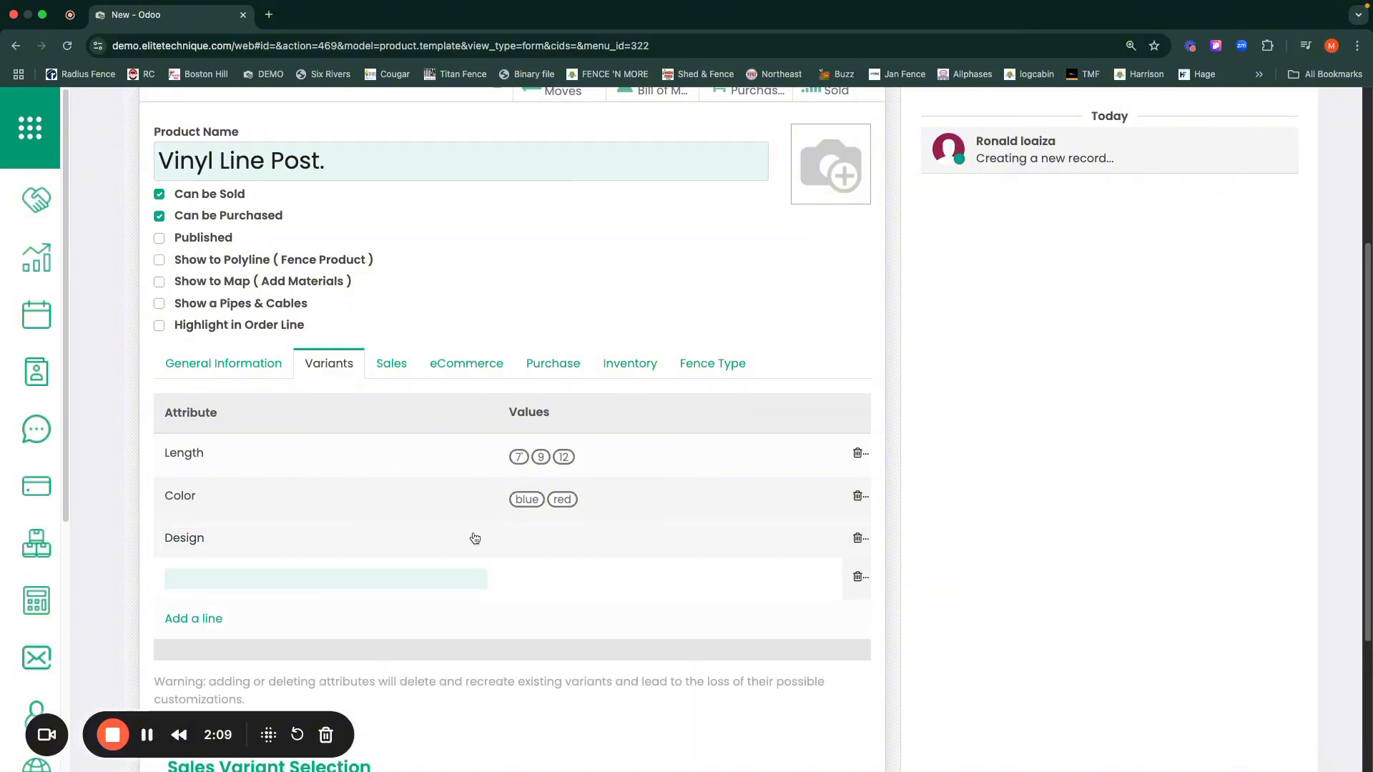
left_click(526, 540)
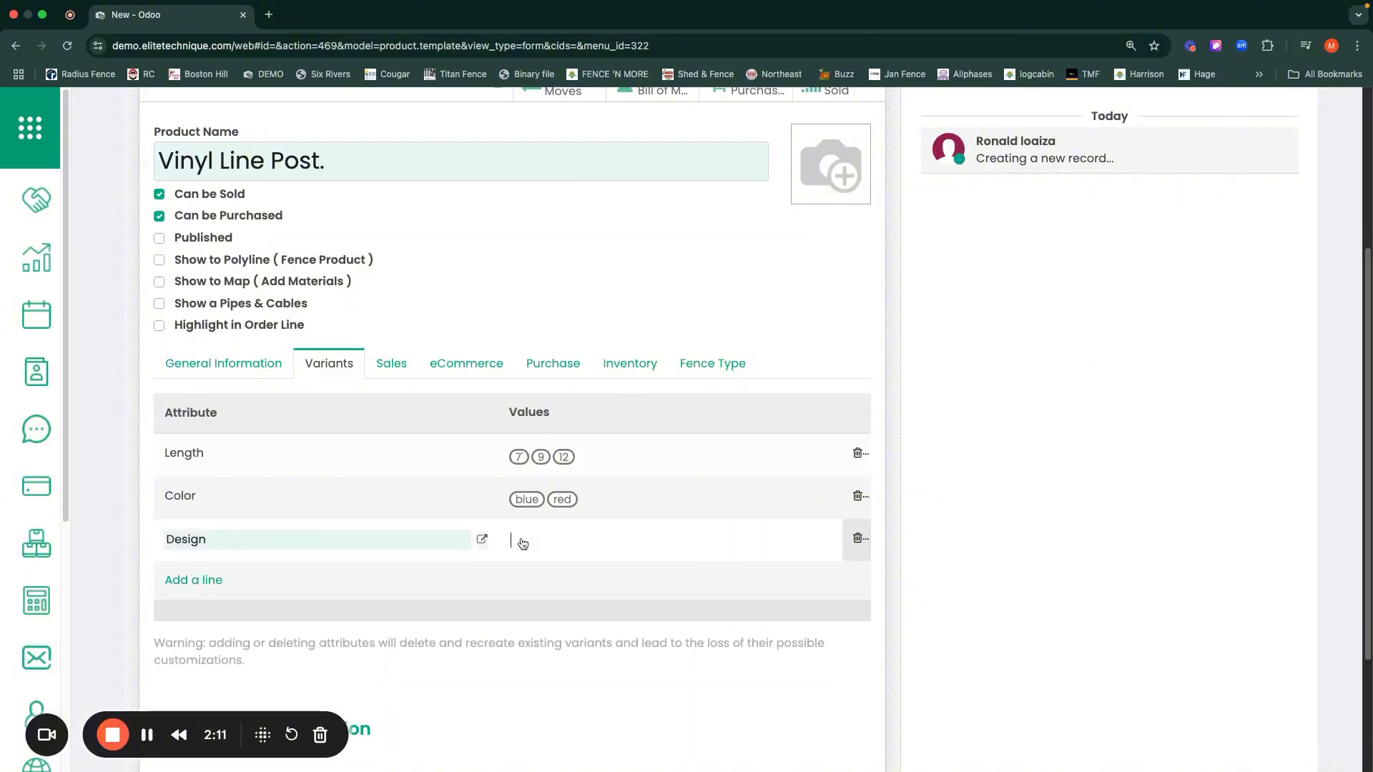
type("dog")
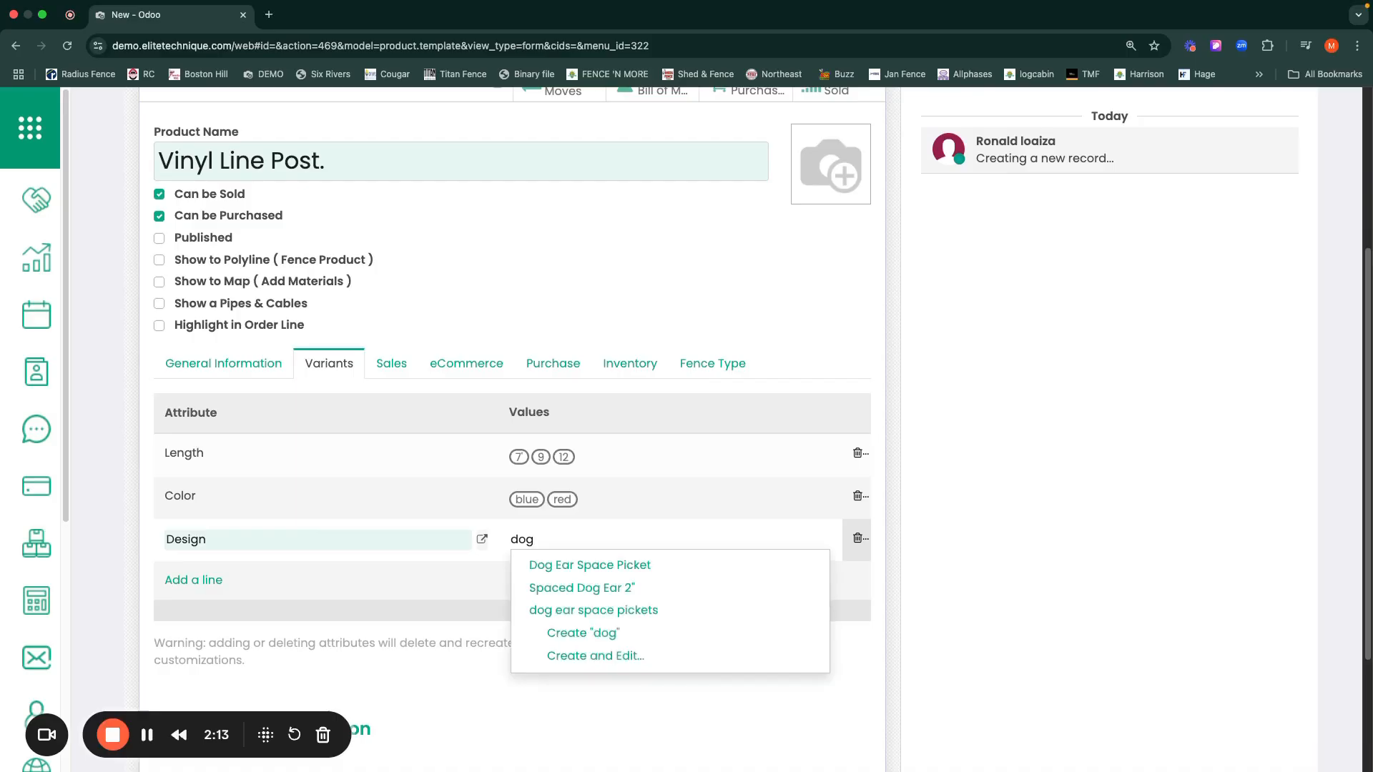
left_click(556, 573)
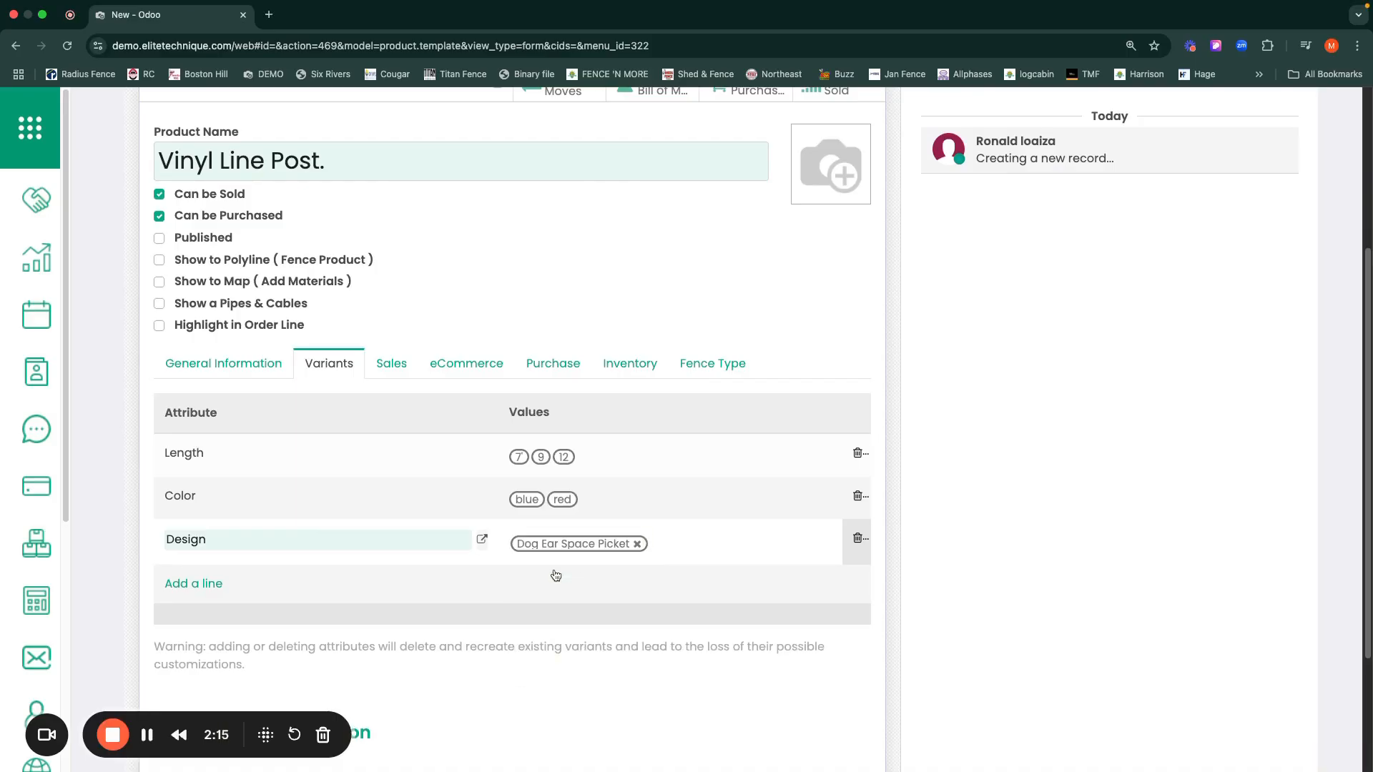
type("privacy")
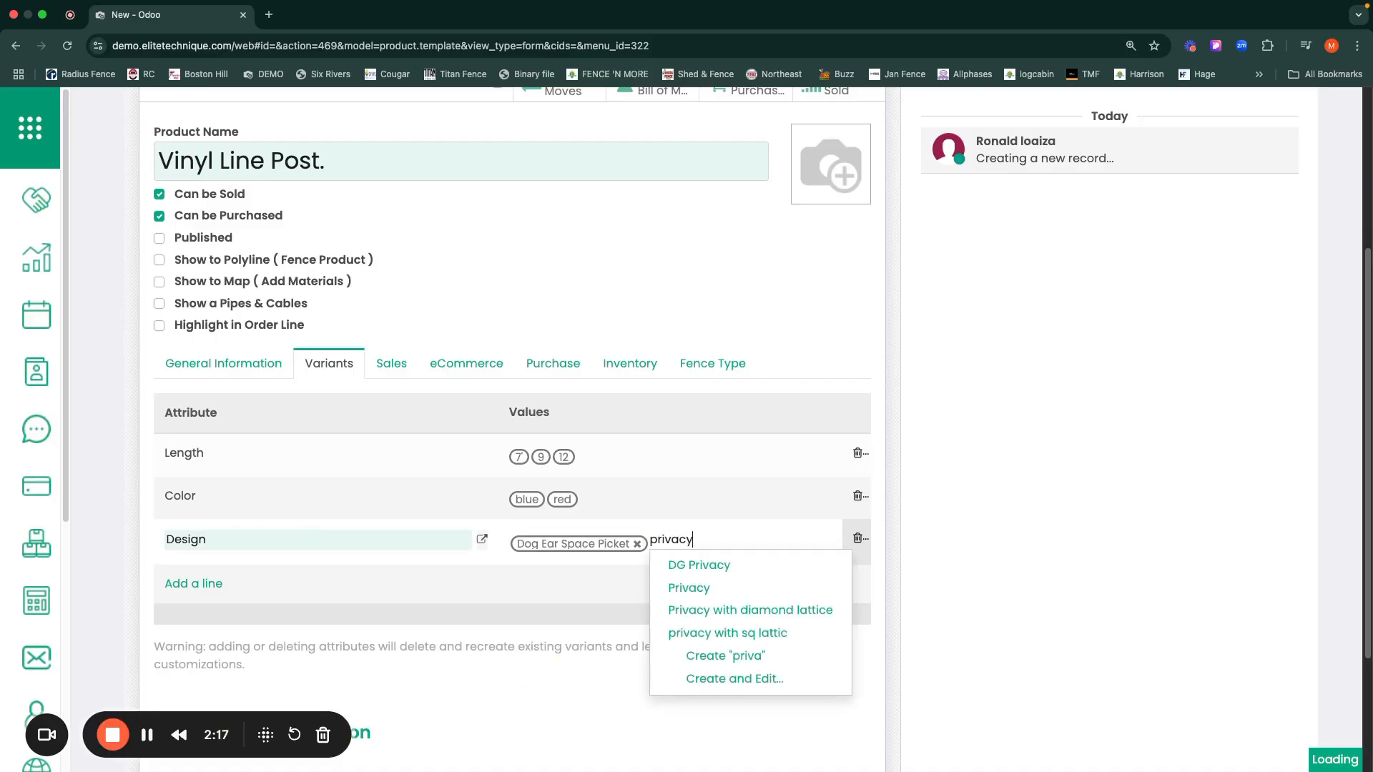
left_click(690, 588)
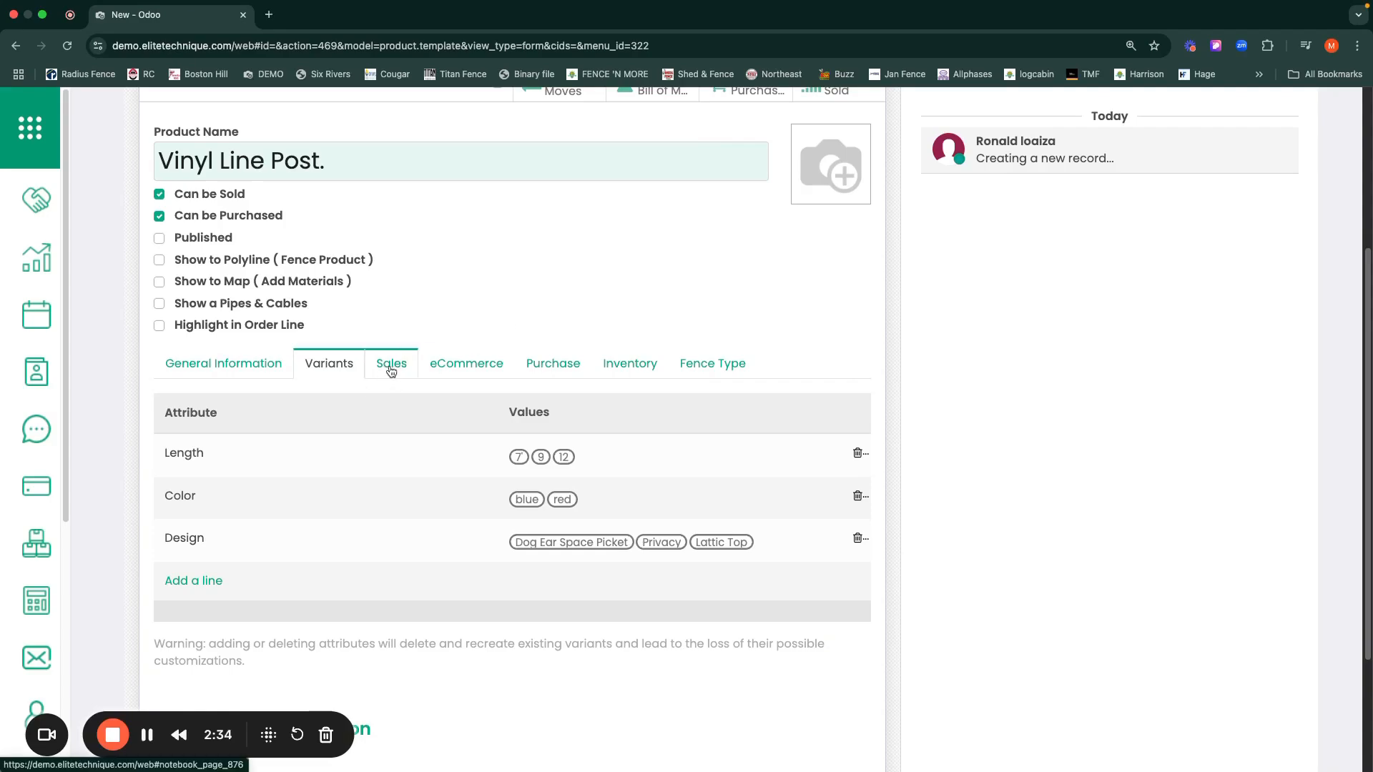
Review the product's sales, purchase and inventory settings, including the choices for the responsible person
left_click(391, 371)
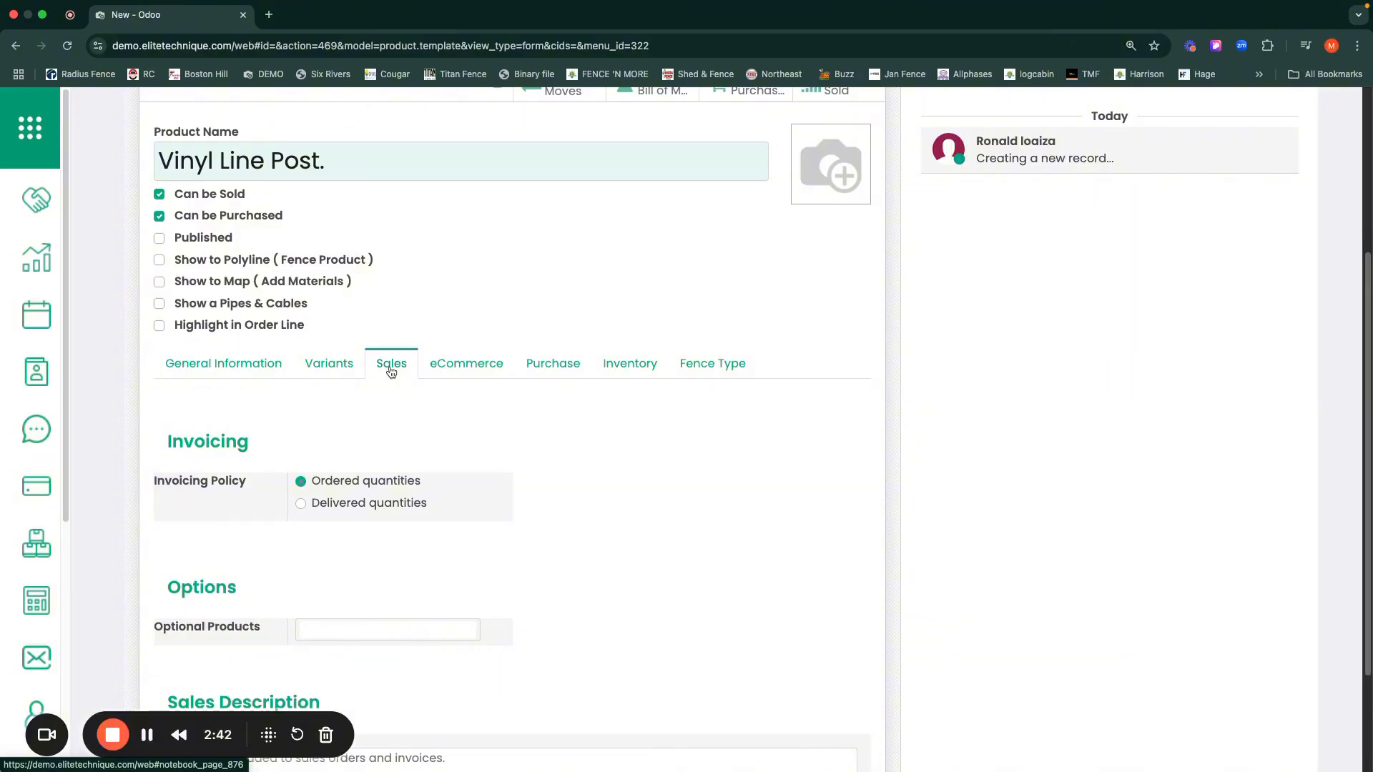
left_click(555, 366)
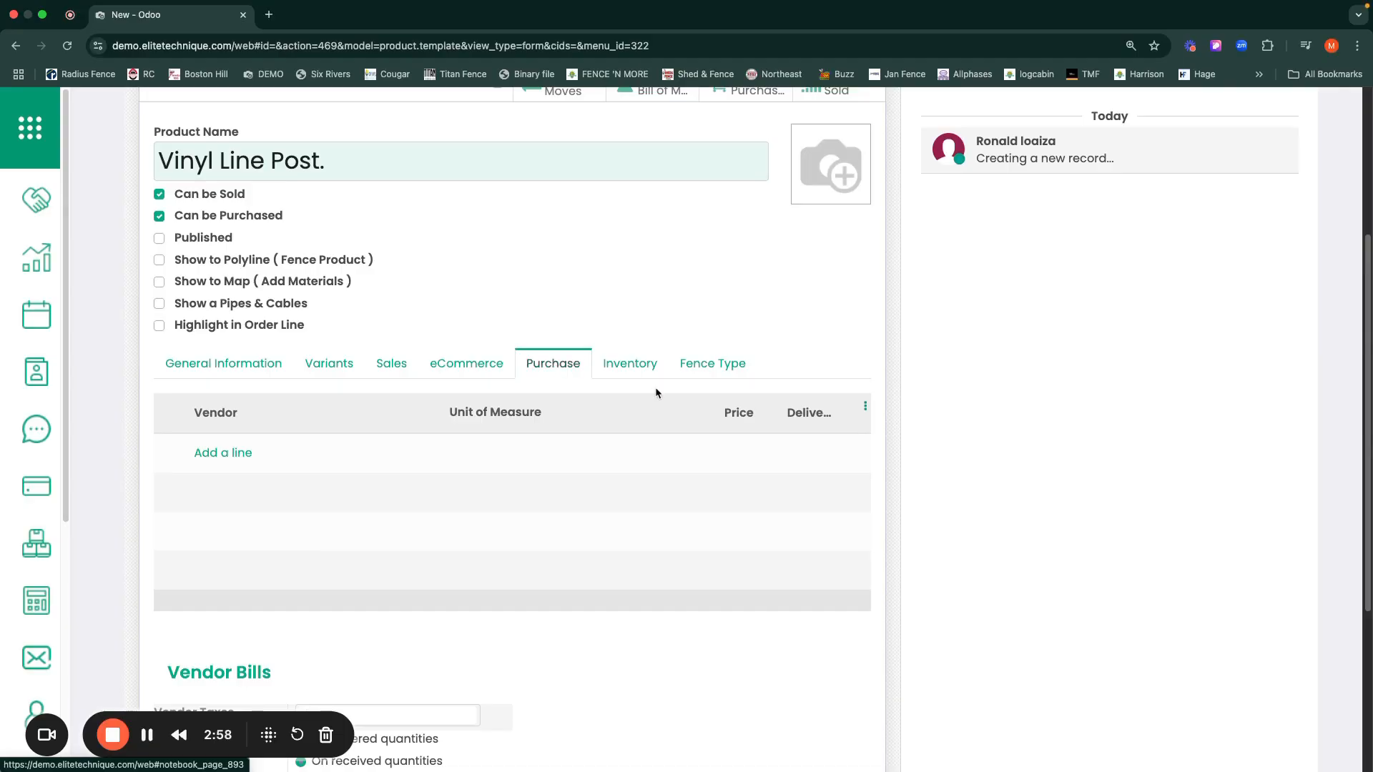
left_click(631, 374)
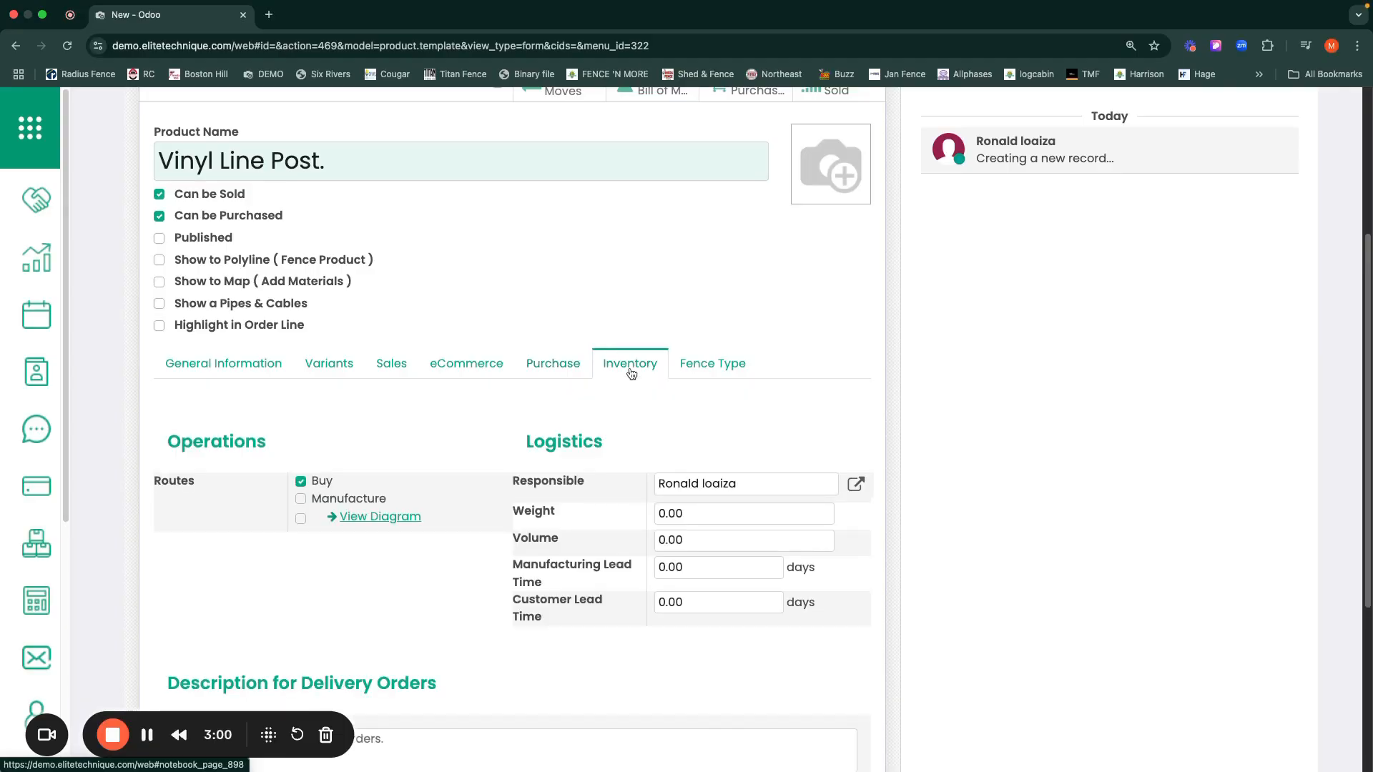
left_click(751, 489)
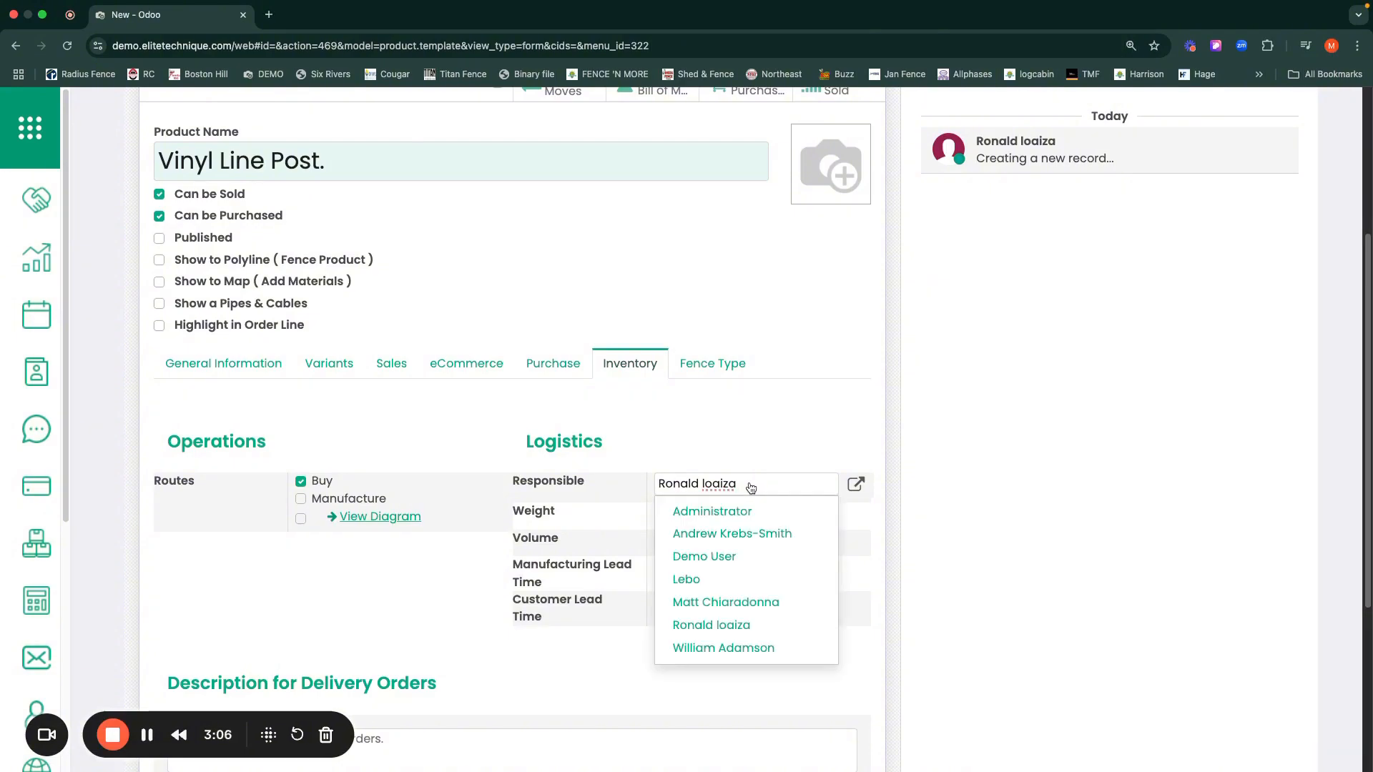
left_click(450, 562)
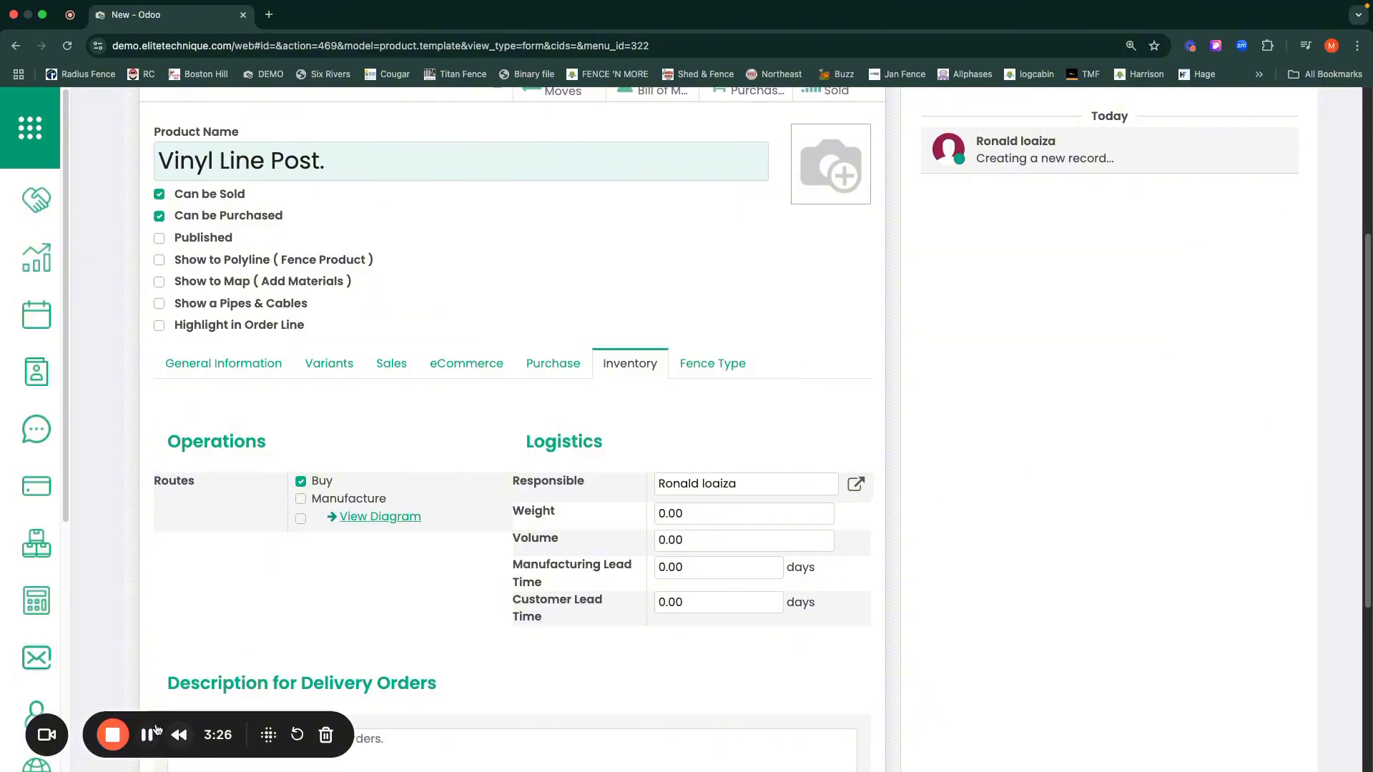
Set the product's fence type to Vinyl category and mark it as a Line Post component
left_click(700, 379)
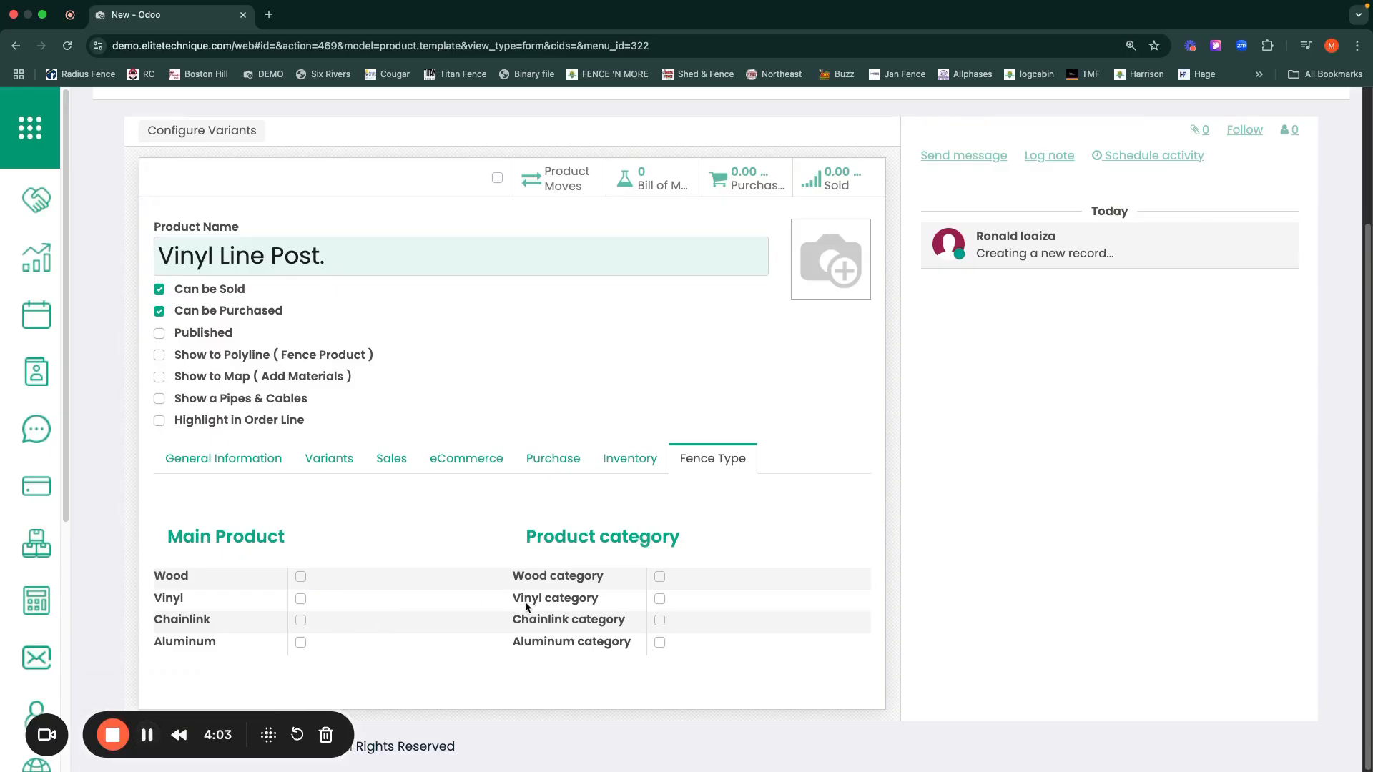
left_click(659, 599)
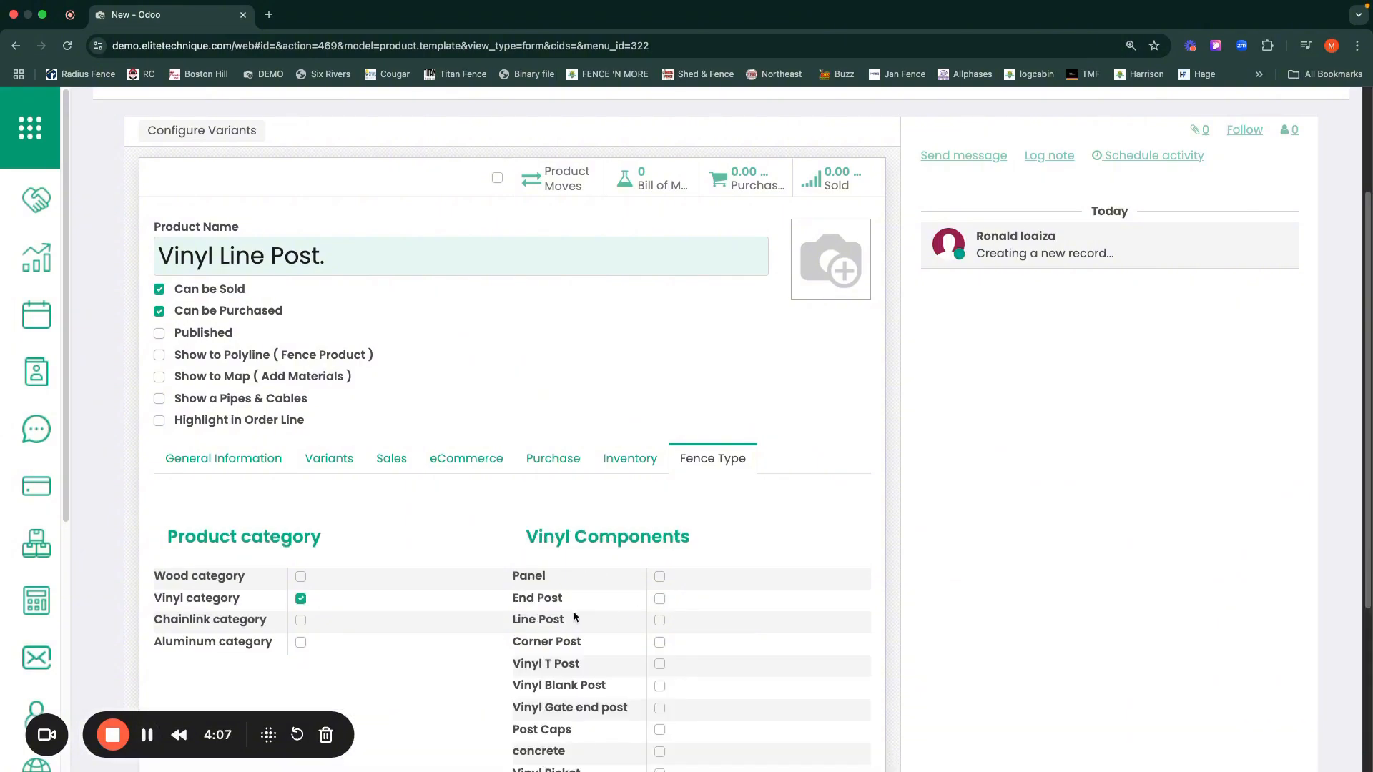
left_click(659, 621)
mouse_move(806, 236)
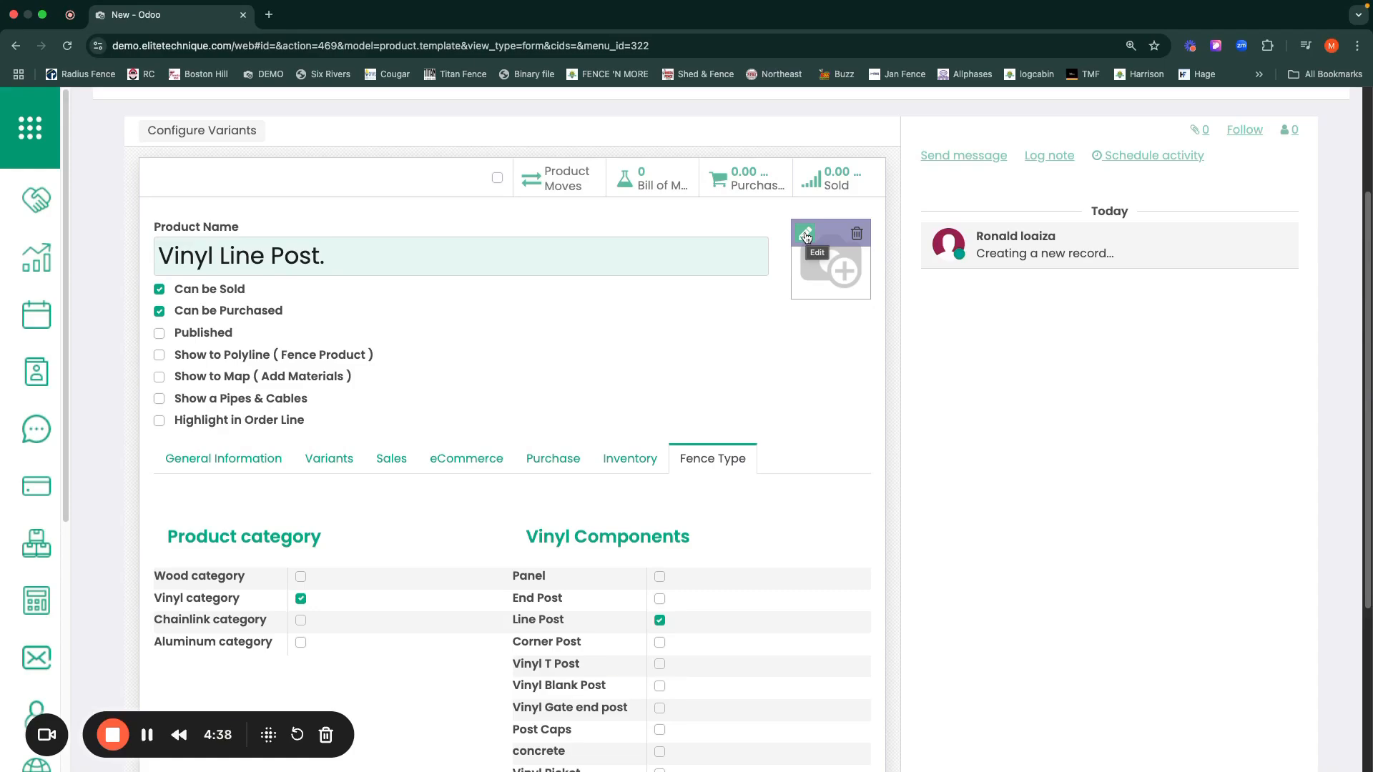
scroll(186, 180, "up", 3)
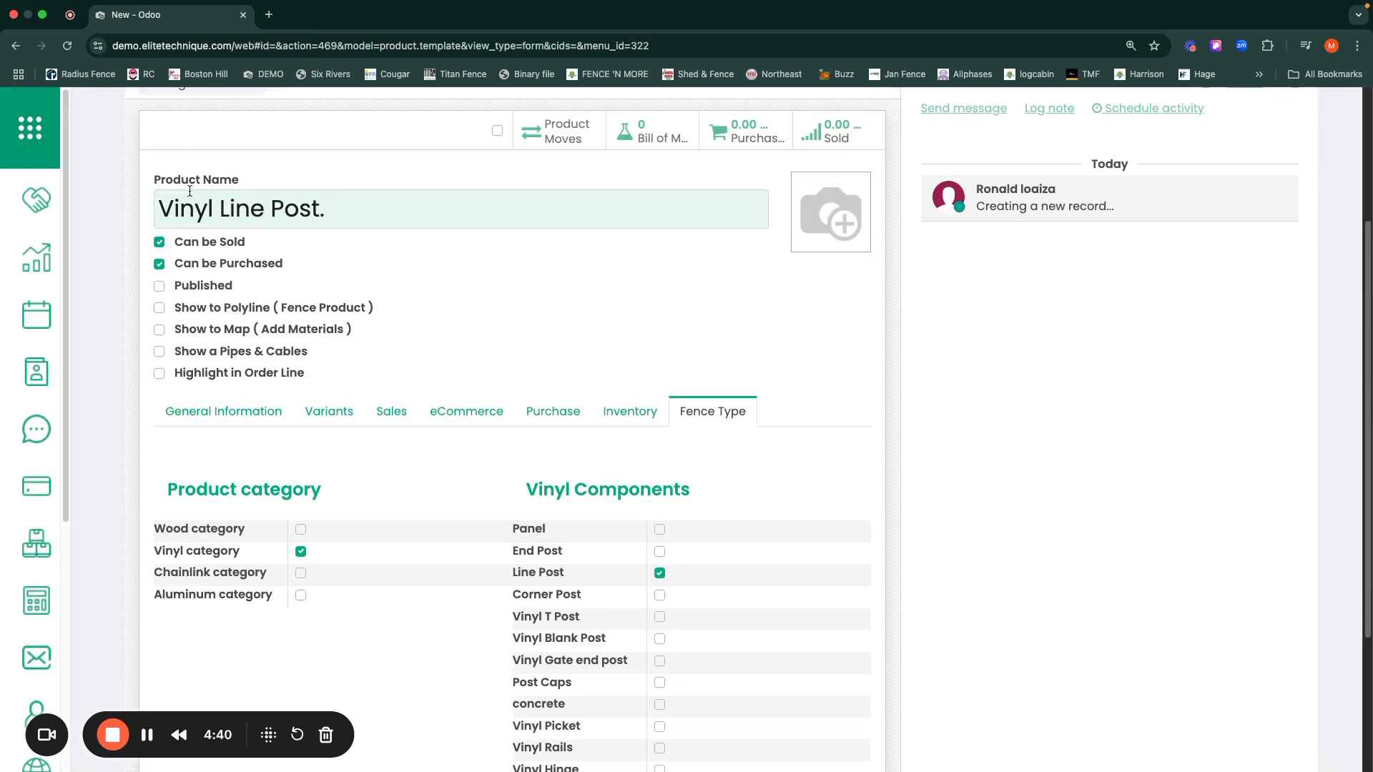